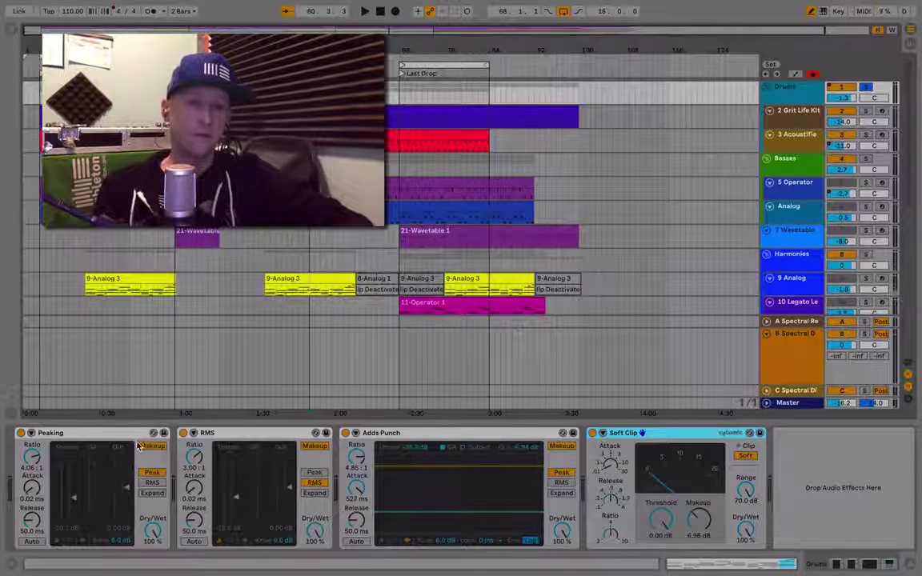
- Play the drum group with its effects on, and again with Peaking, RMS, Adds Punch and Soft Clip all deactivated
key("space")
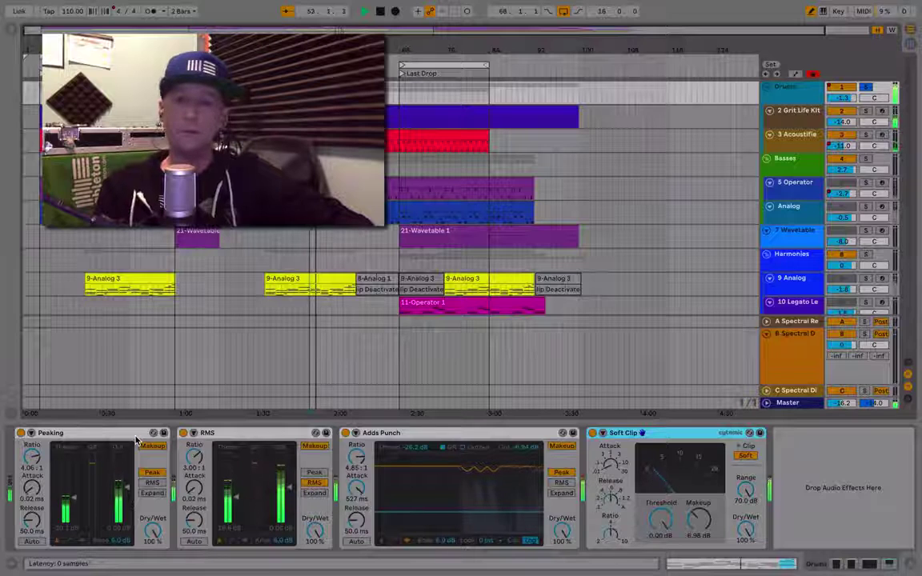
key("space")
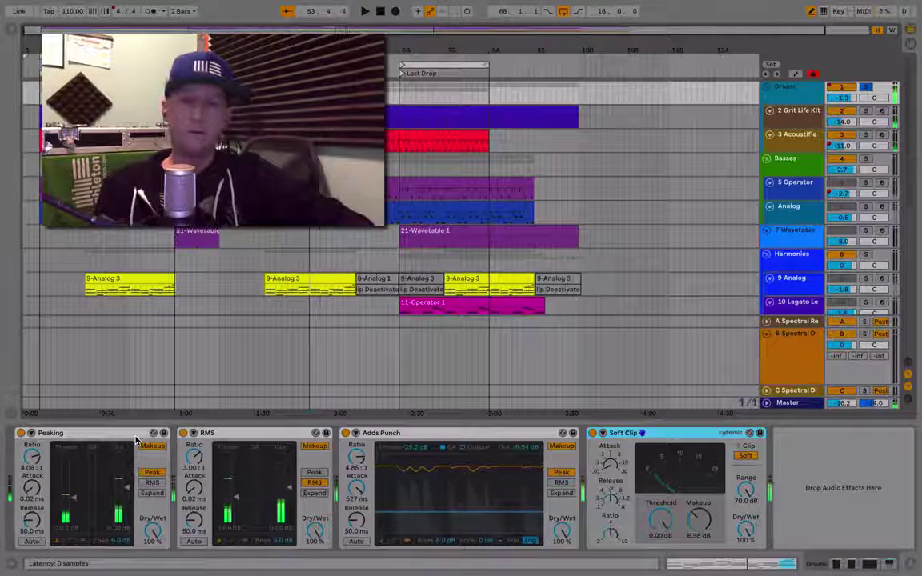
left_click(136, 434)
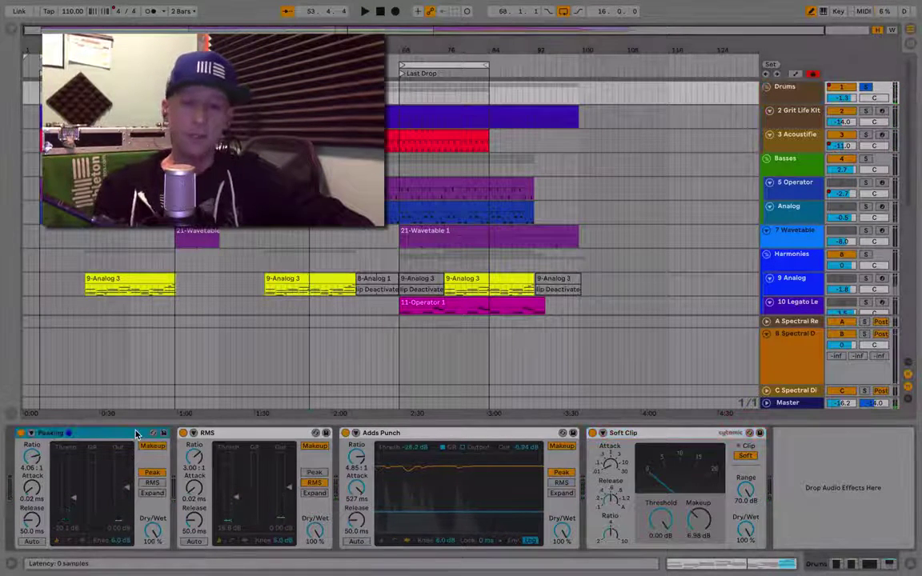
key("shift+Right")
key("shift+Right")
key("shift+Right")
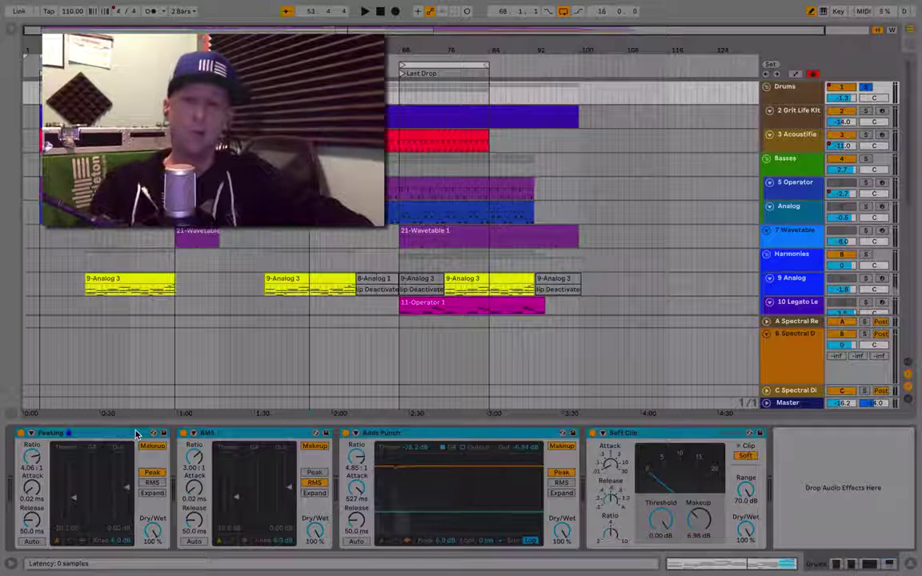
key("0")
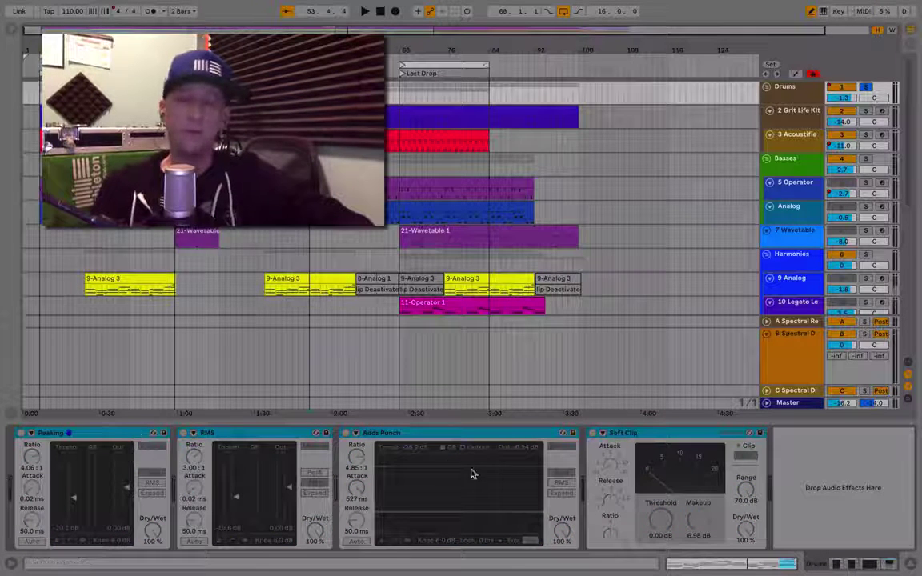
key("space")
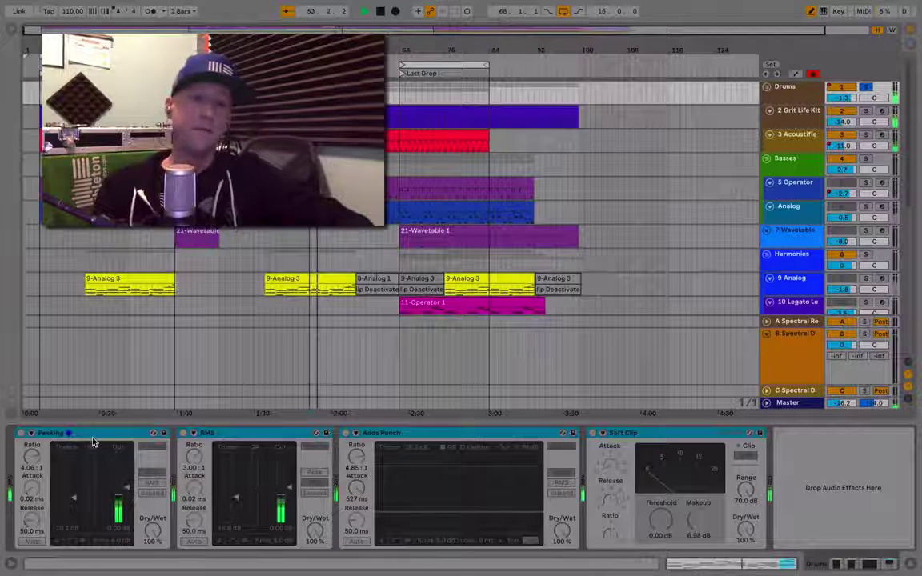
- Raise the Peaking compressor's threshold to 1.23 dB and activate only that device
left_click(60, 496)
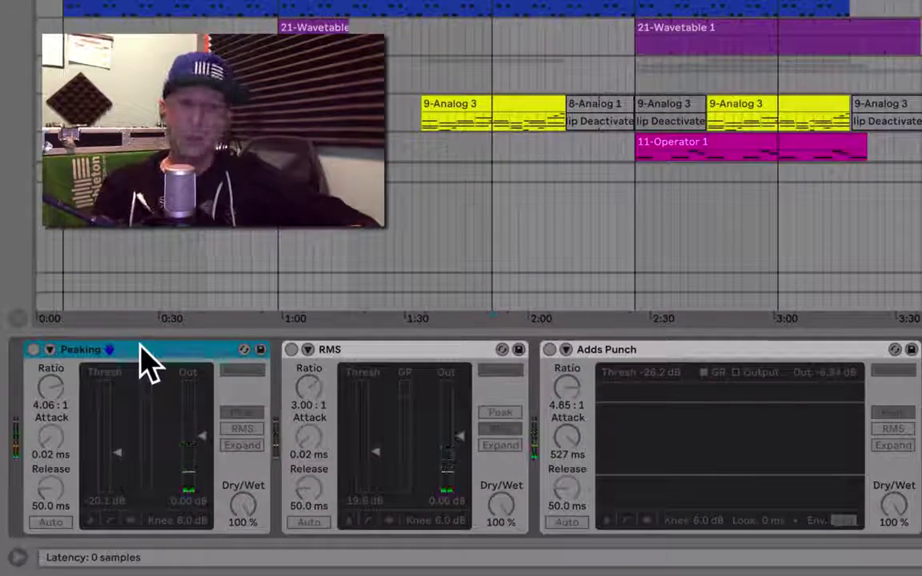
mouse_move(110, 450)
left_mouse_down()
mouse_move(112, 411)
mouse_move(68, 393)
left_mouse_up()
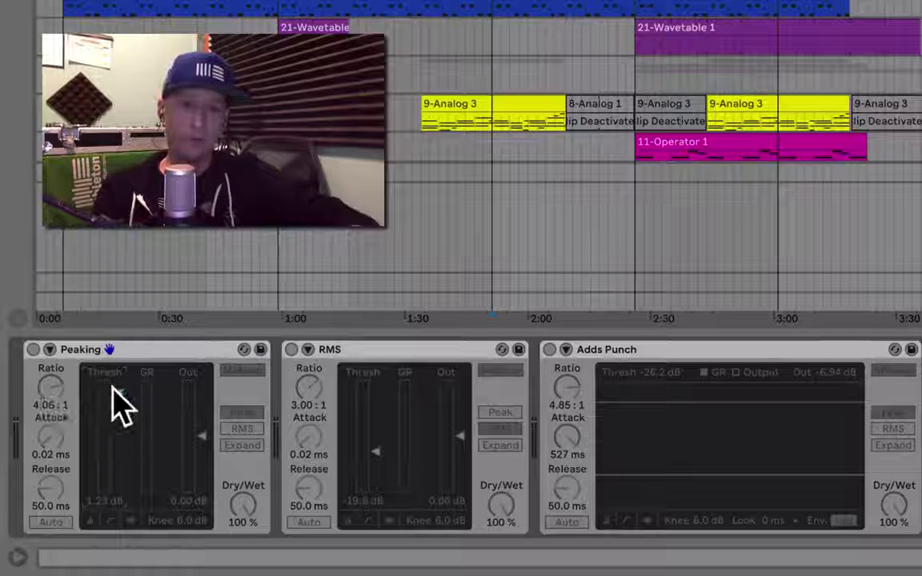
left_click(33, 349)
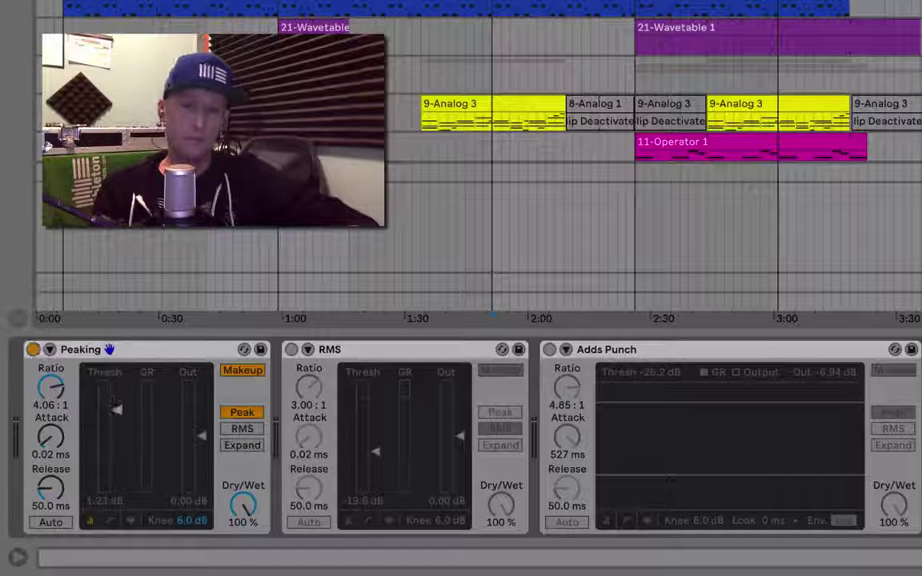
- Lower the Peaking compressor's threshold to -26.3 dB while the drums play
left_click_drag(116, 407, 117, 432)
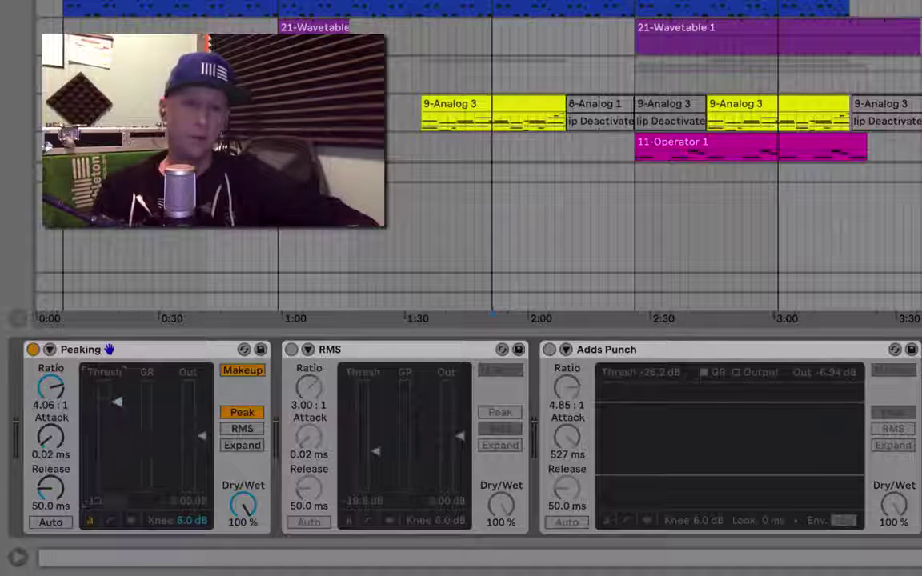
key("space")
left_click_drag(117, 426, 117, 463)
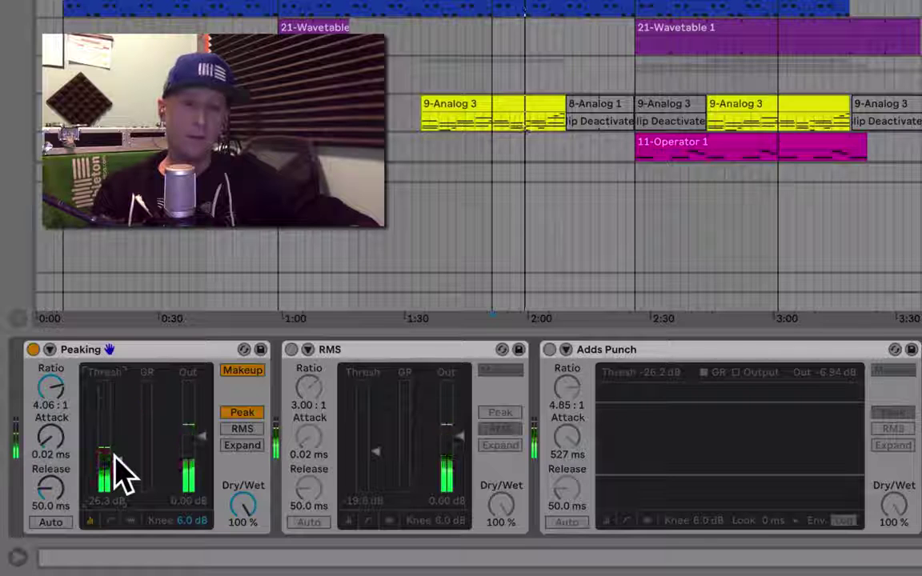
- Set the Peaking ratio to 3.41:1, show its activity view and lower its threshold to -29.4 dB
left_click_drag(50, 390, 50, 398)
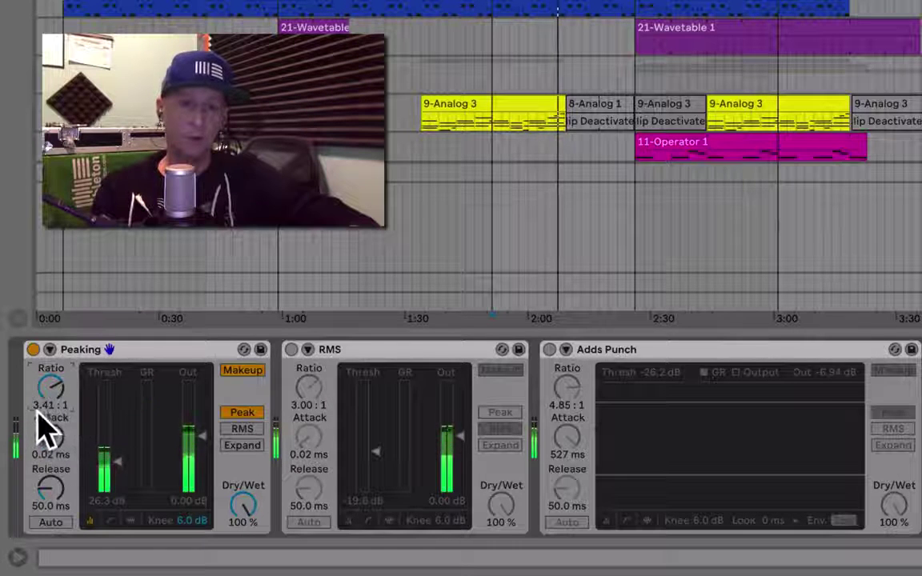
left_click(131, 520)
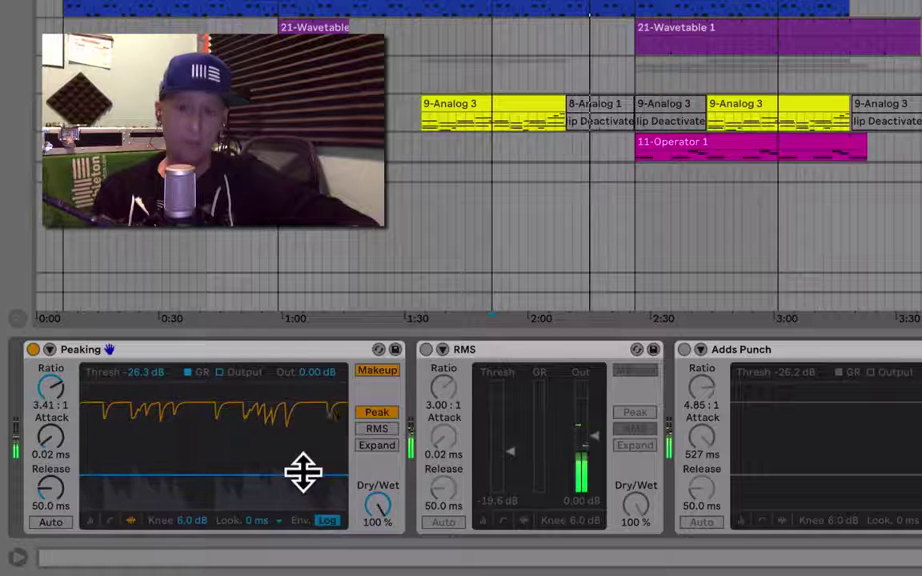
left_click_drag(303, 473, 305, 477)
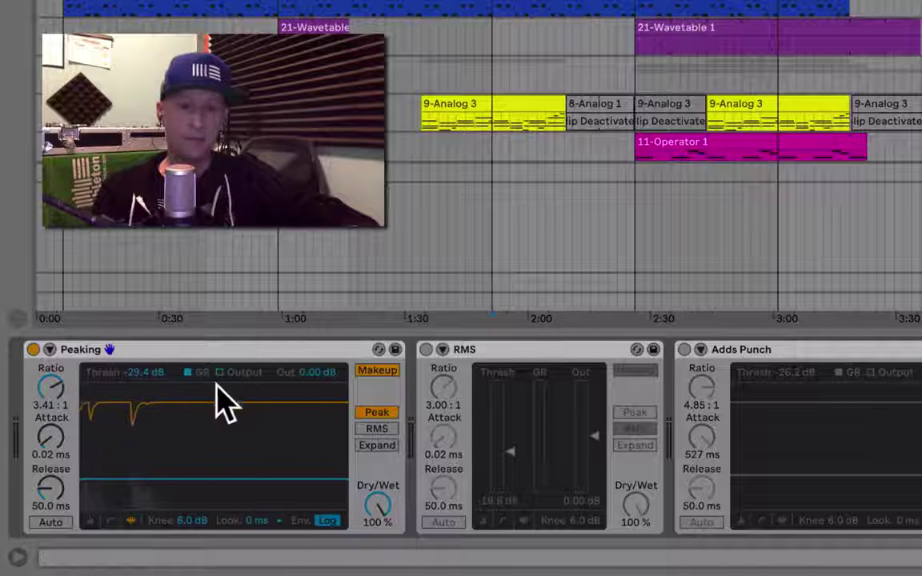
- Activate the RMS compressor in RMS mode and raise its threshold to -2.83 dB
scroll(566, 482, "right", 1)
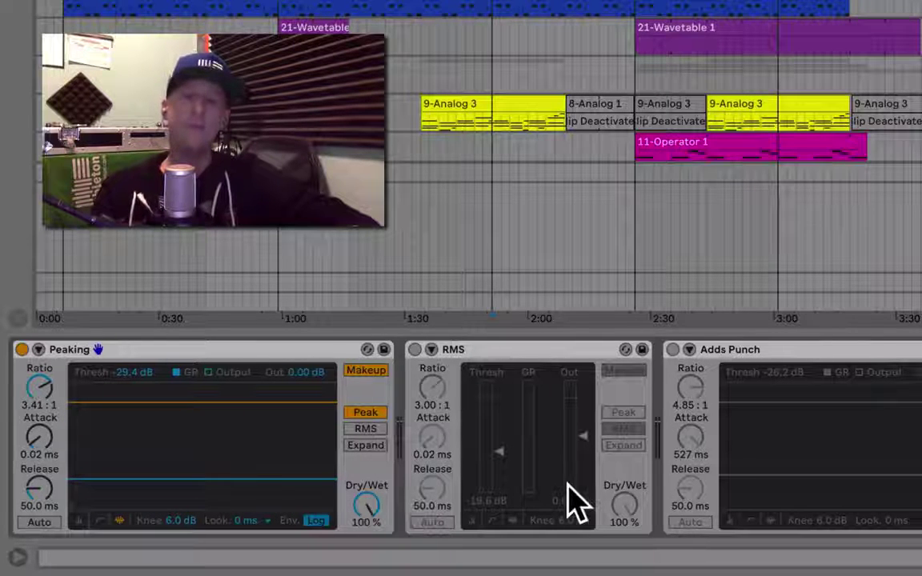
left_click(517, 349)
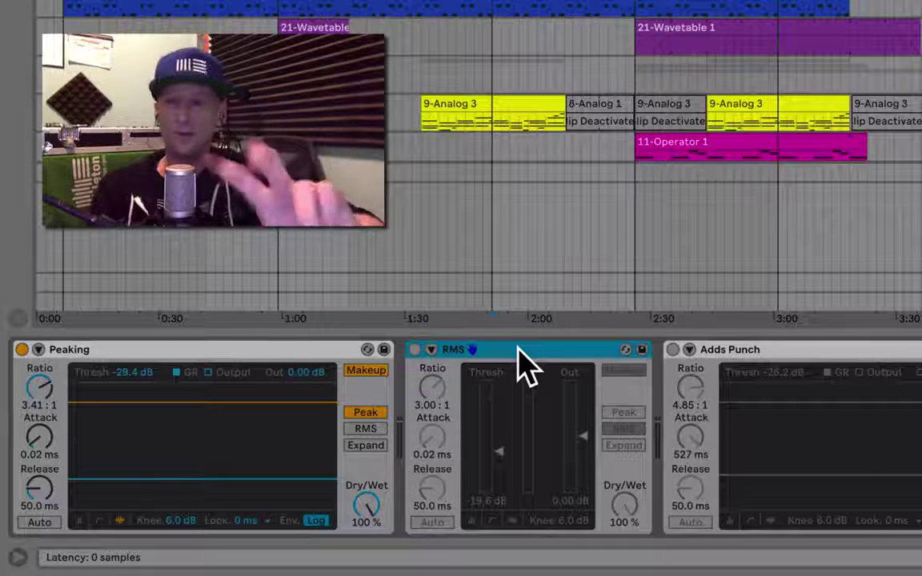
left_click(414, 352)
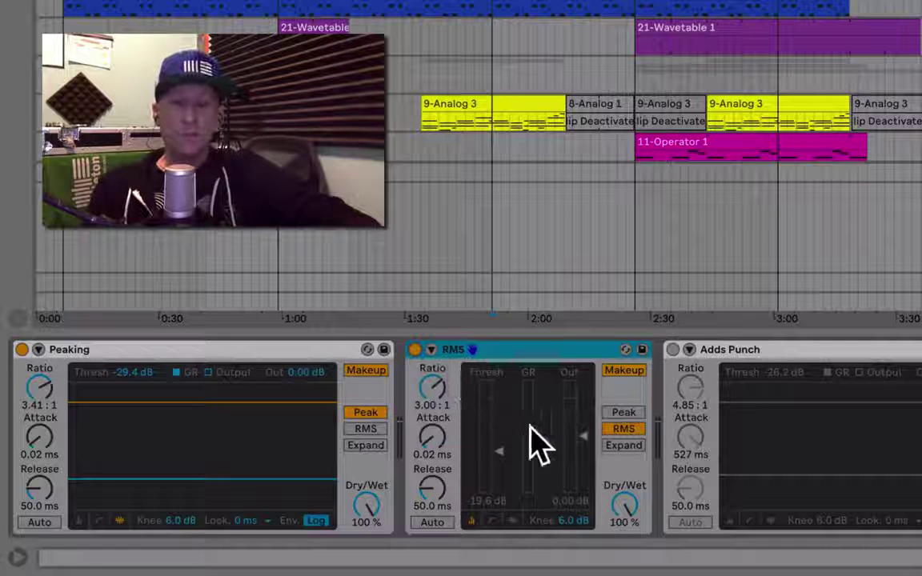
left_click(630, 428)
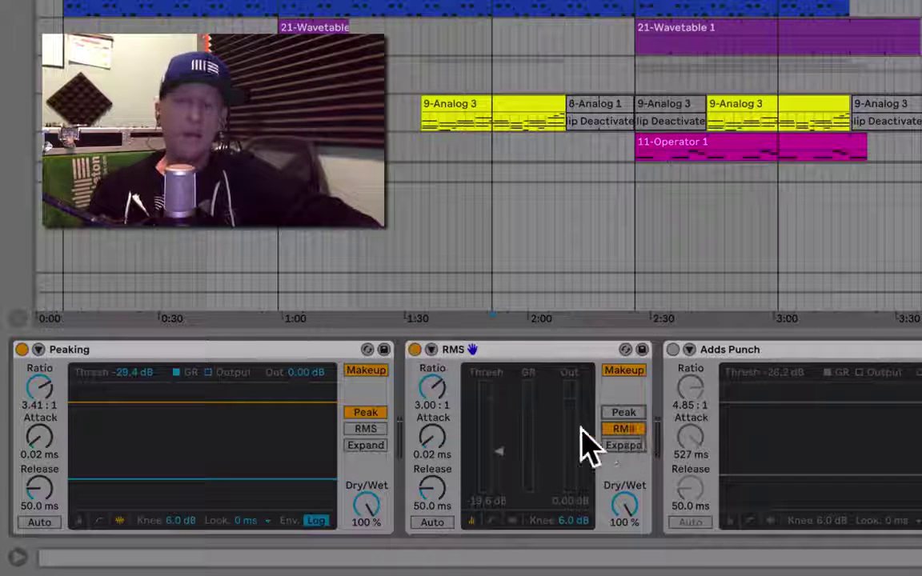
left_click_drag(497, 449, 504, 422)
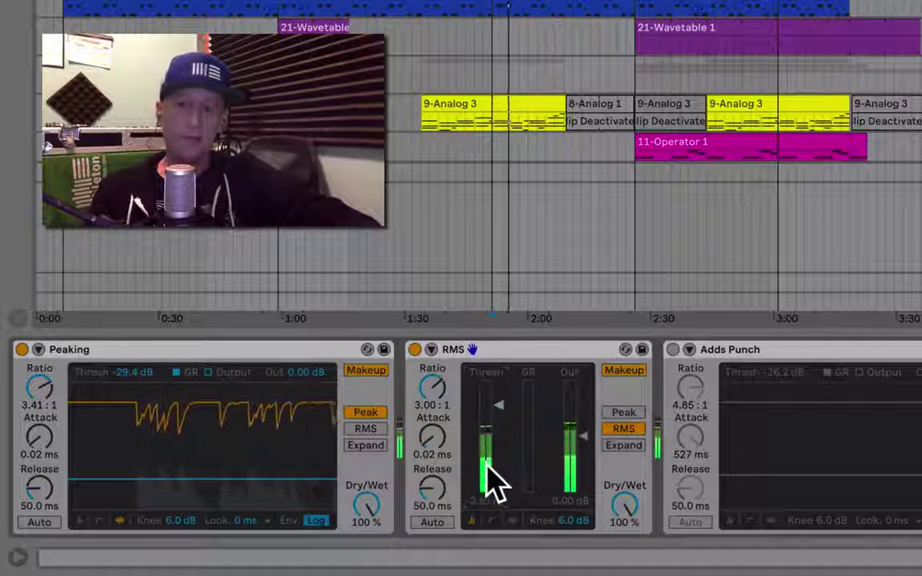
- Lower the RMS compressor's threshold to -25.5 dB during playback and switch the device to its activity view
key("space")
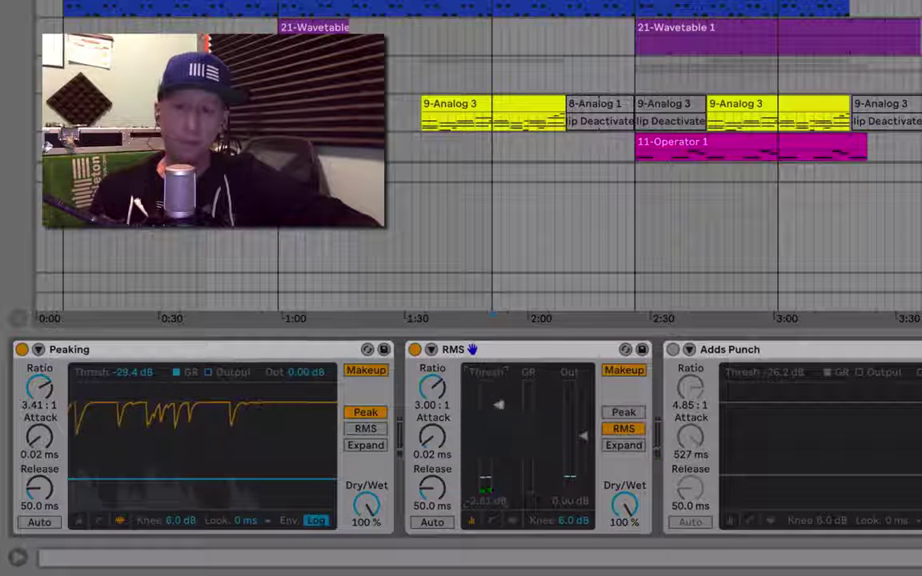
key("space")
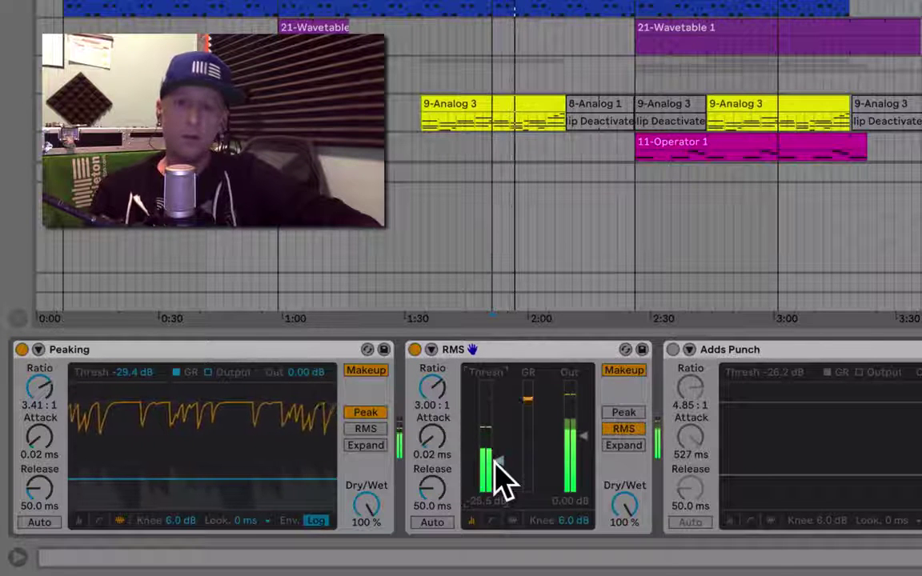
left_click_drag(495, 459, 521, 512)
left_click(513, 519)
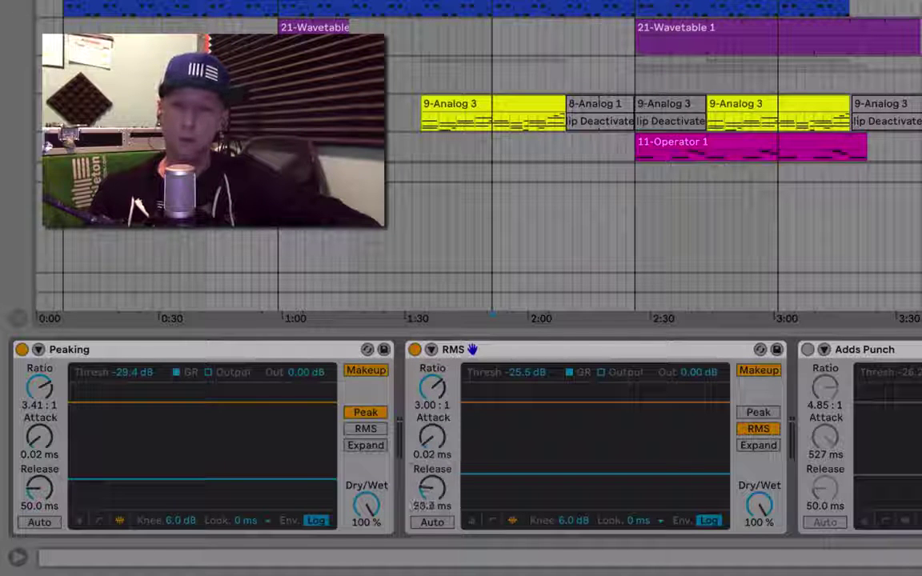
- Set the RMS compressor's release to 85.7 ms and its ratio to 4.67:1
left_click_drag(433, 485, 433, 485)
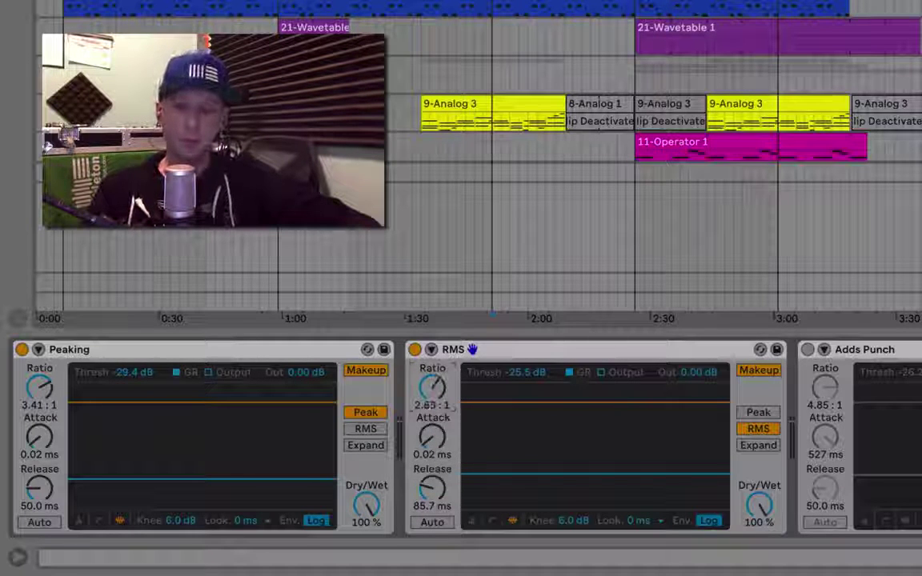
key("space")
mouse_move(432, 388)
left_mouse_down()
mouse_move(432, 400)
mouse_move(432, 362)
mouse_move(432, 382)
left_mouse_up()
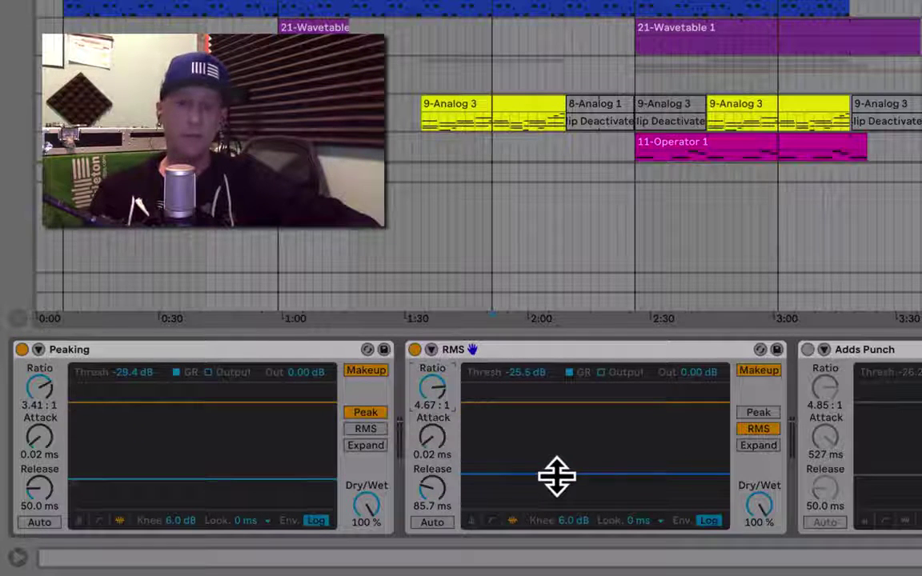
- Group the Peaking and RMS compressors into one audio effect rack
left_click(323, 350)
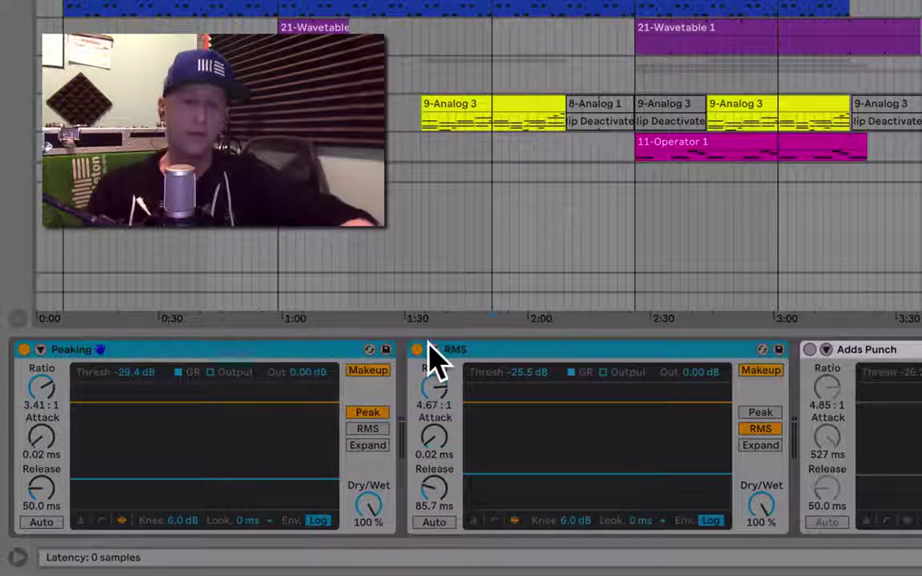
key("super+g")
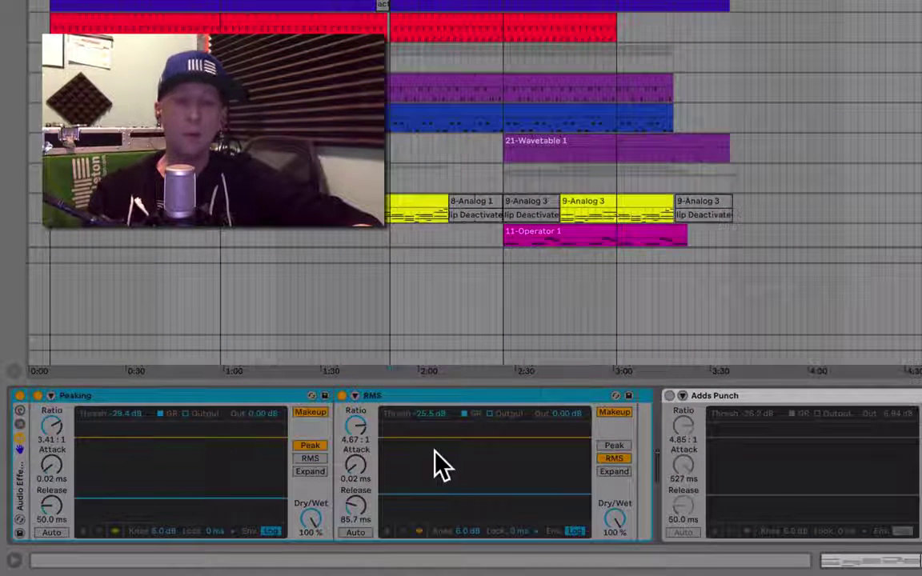
- Set the Adds Punch compressor's attack to 0.03 ms and threshold to 1.12 dB, and activate it
scroll(433, 462, "right", 3)
scroll(434, 462, "right", 3)
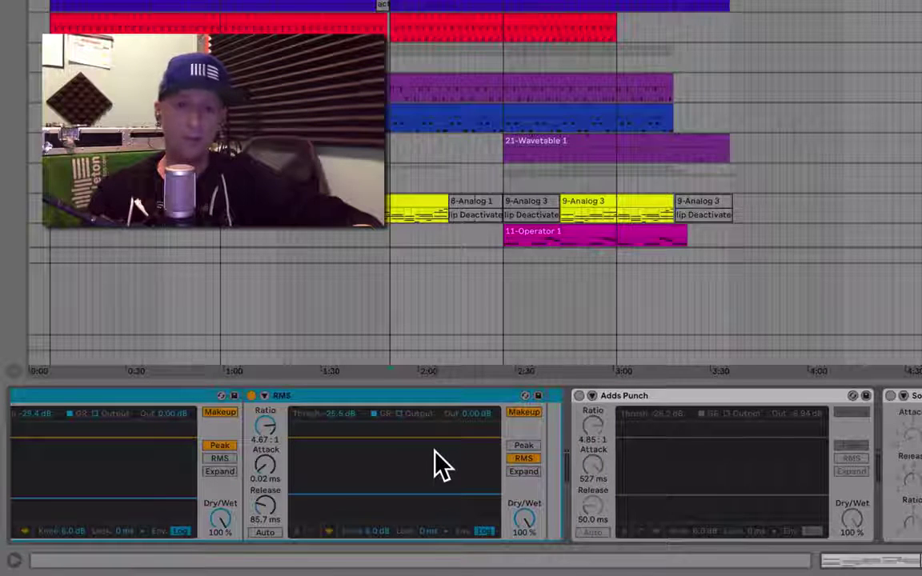
scroll(442, 464, "right", 3)
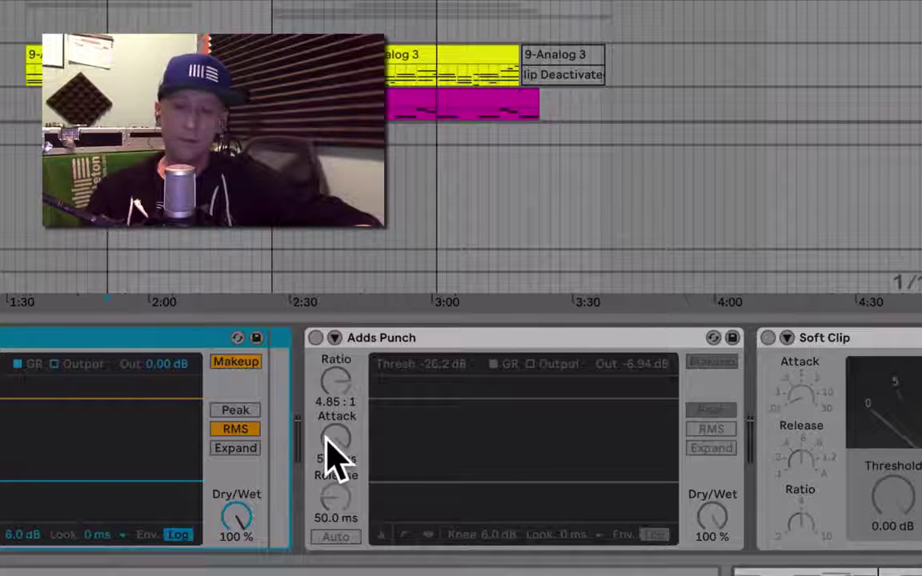
left_click_drag(325, 445, 326, 432)
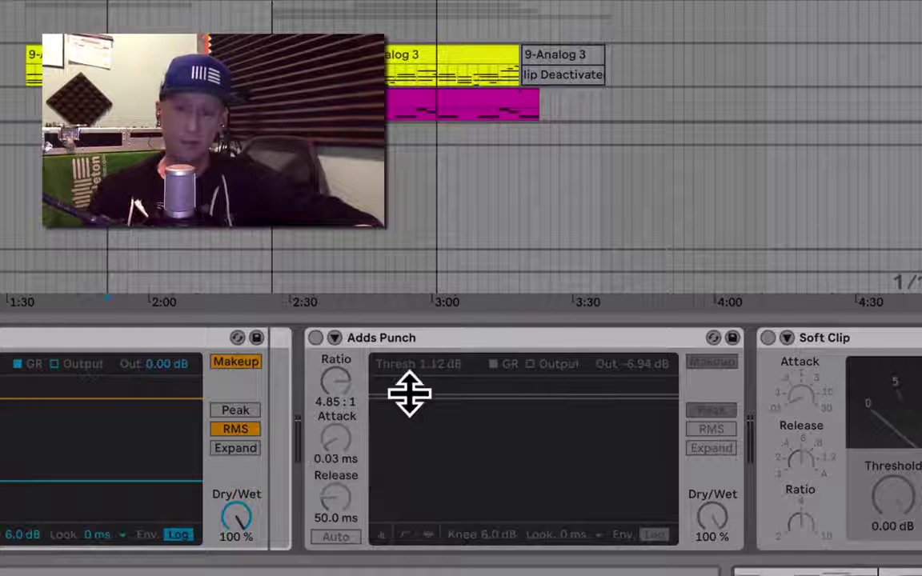
left_click(315, 338)
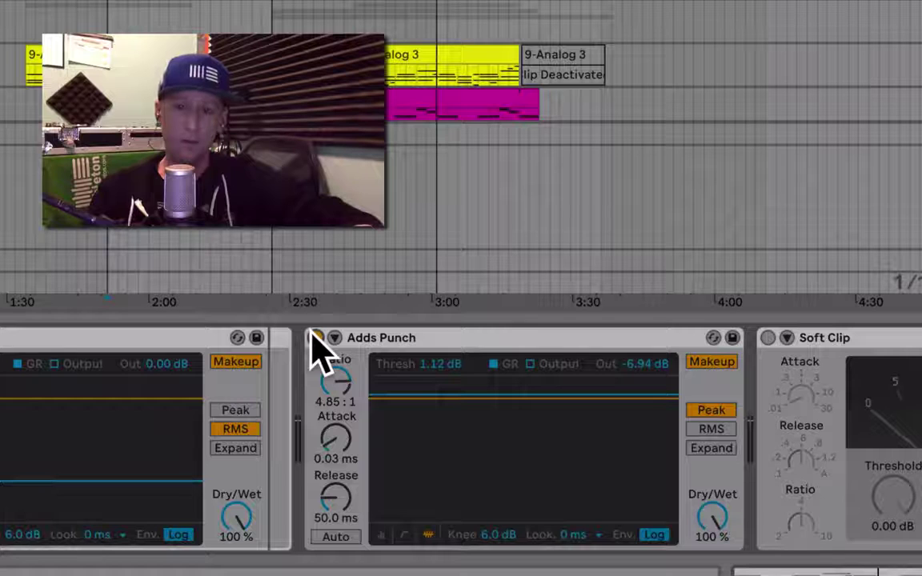
- Play the drums and adjust the Adds Punch compressor to an attack of 633 ms and a threshold of -10.9 dB
key("space")
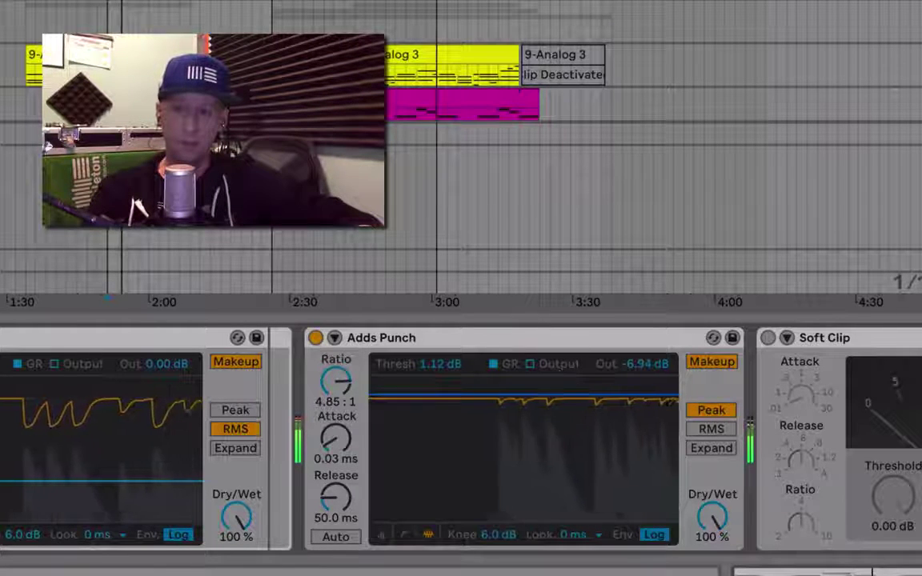
left_click_drag(480, 396, 560, 433)
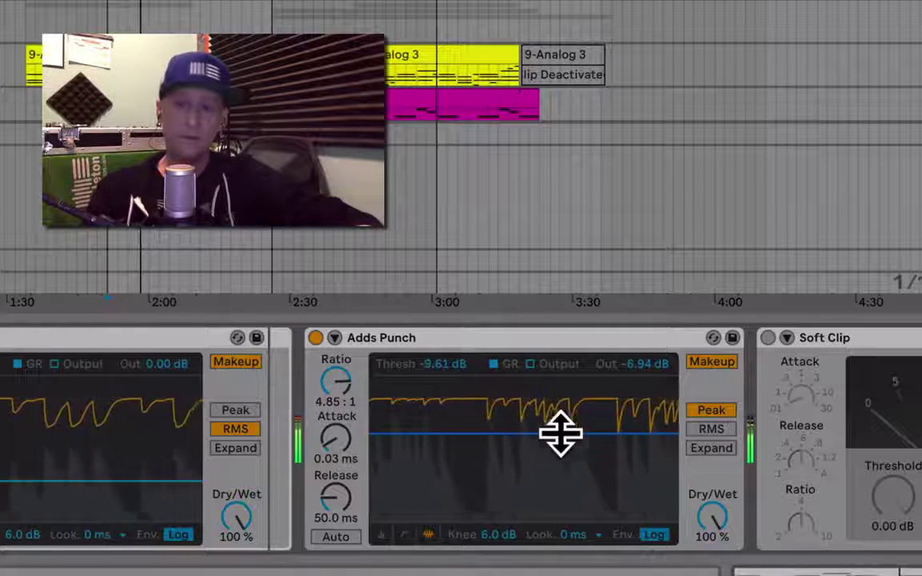
left_click_drag(342, 438, 331, 470)
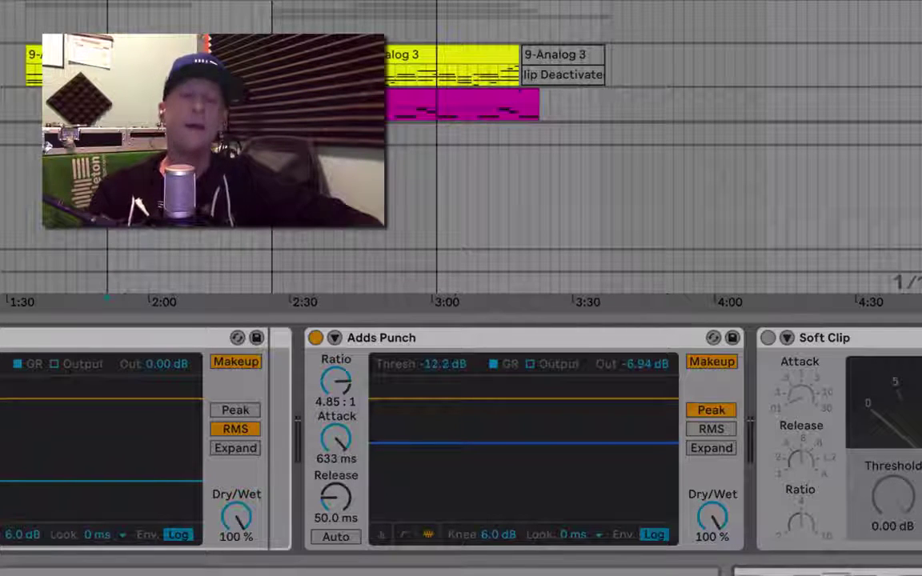
left_click_drag(446, 443, 445, 441)
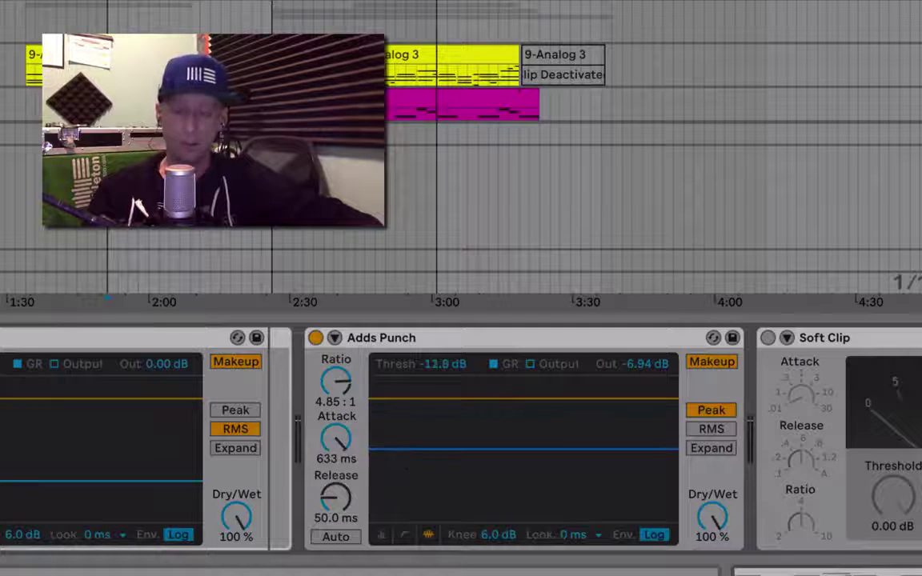
left_click_drag(462, 455, 463, 454)
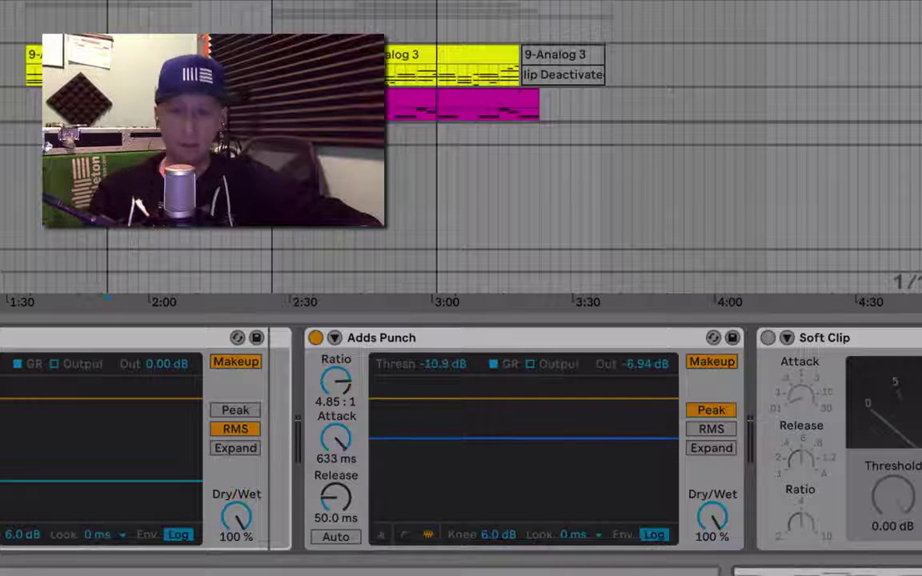
- Try an attack of 1.00 s and a threshold of -18.4 dB on the Adds Punch compressor
left_click(333, 456)
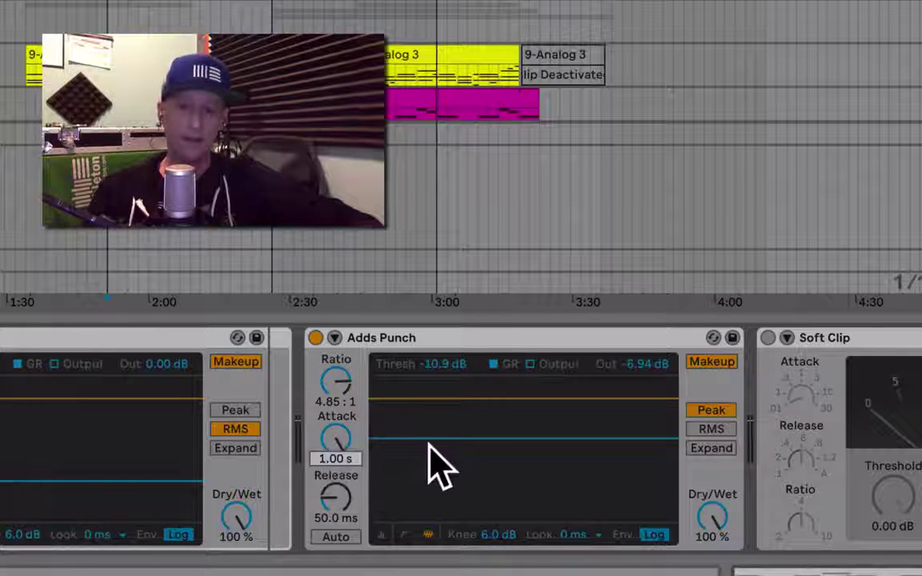
left_click_drag(430, 439, 430, 465)
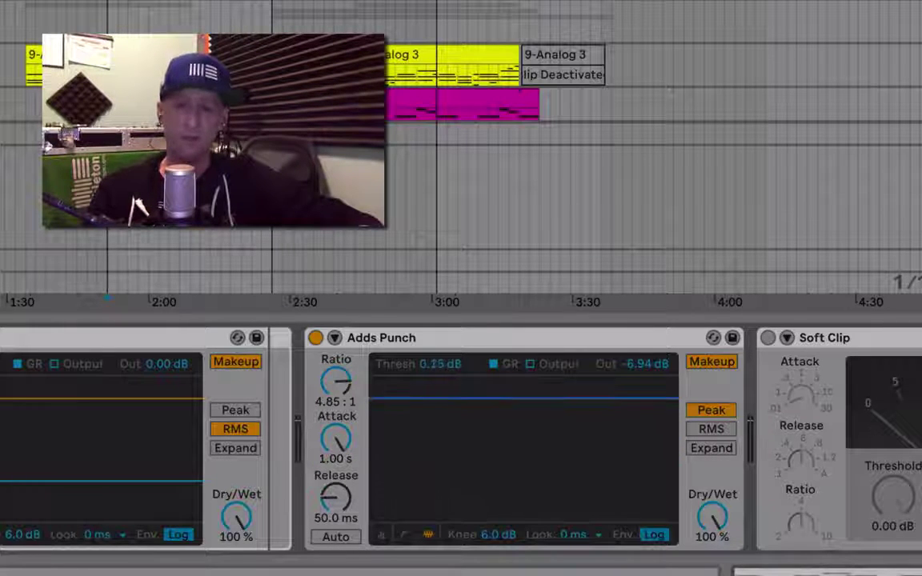
left_click_drag(430, 394, 430, 462)
left_click_drag(431, 462, 431, 464)
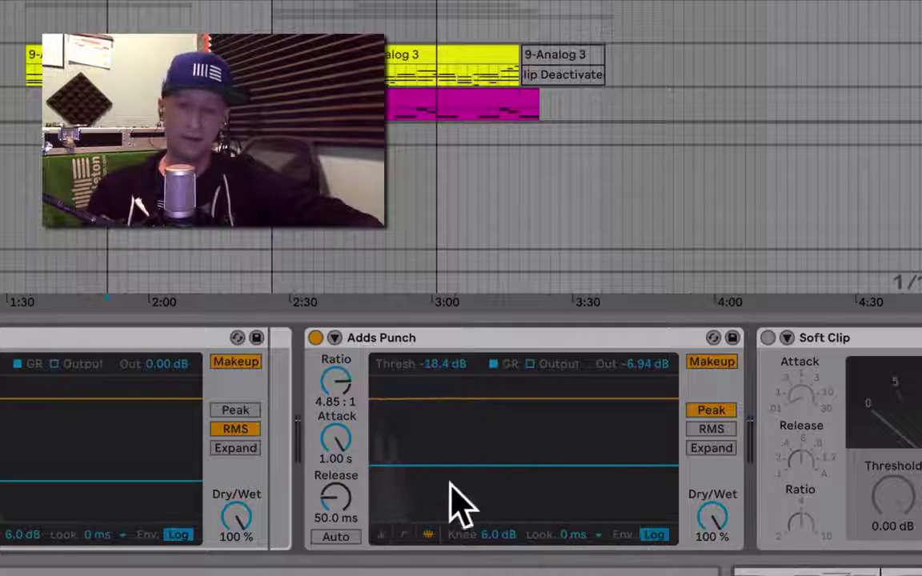
- Switch Adds Punch to its compact meter view and set output to -10.9 dB, attack to 806 ms and threshold to -16.4 dB during playback
left_click(379, 534)
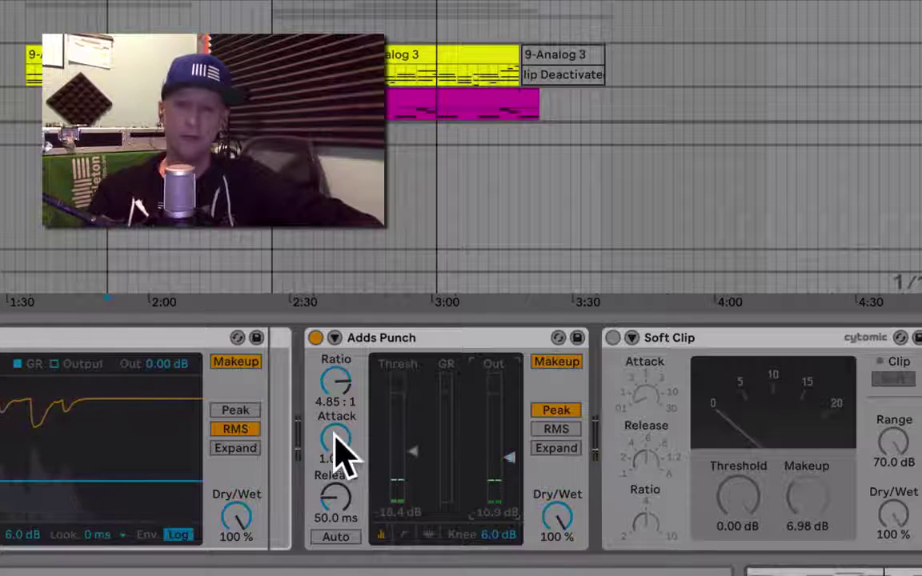
left_click_drag(329, 434, 328, 392)
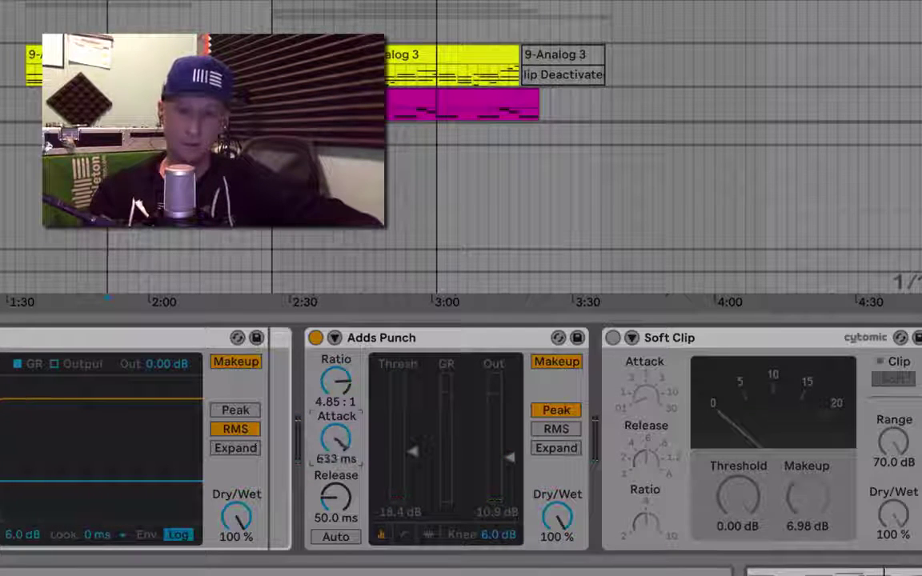
left_click_drag(329, 433, 335, 420)
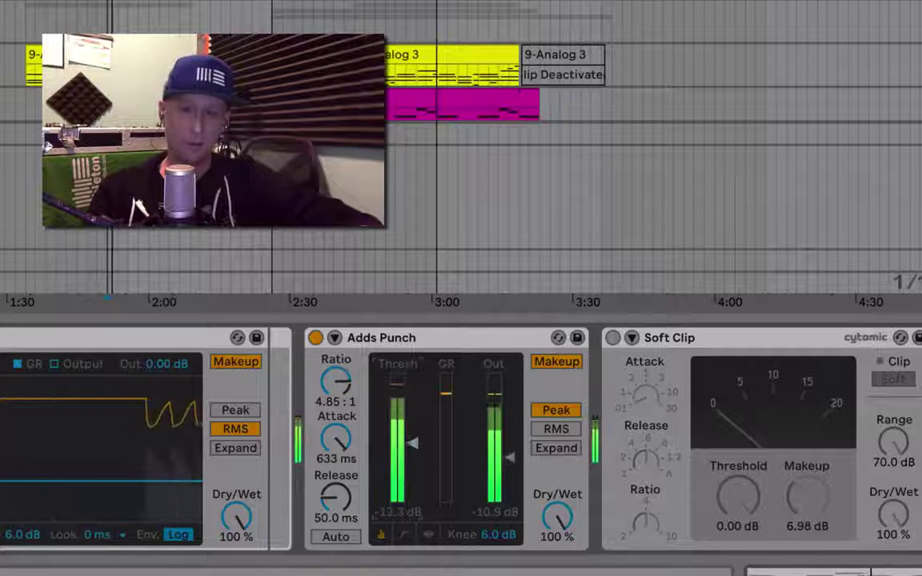
left_click_drag(412, 443, 410, 444)
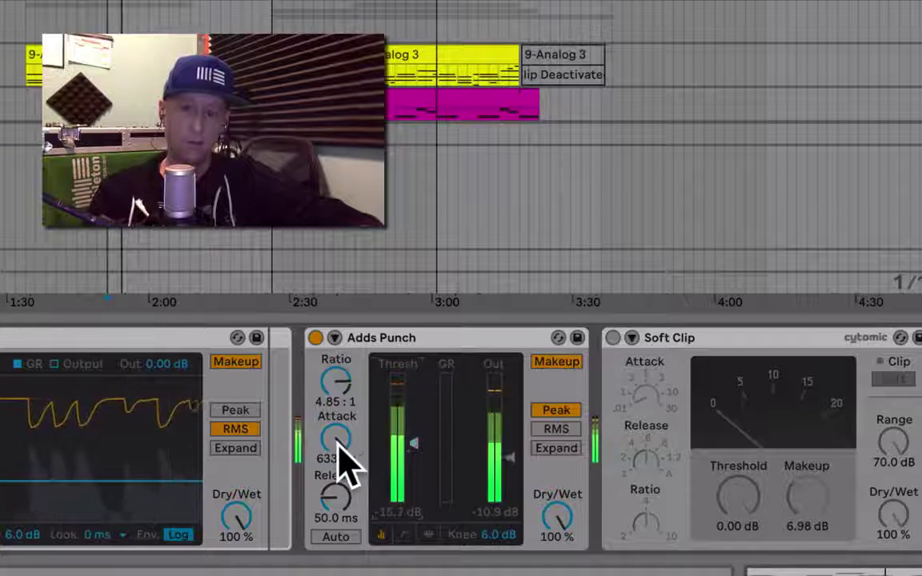
mouse_move(334, 438)
left_mouse_down()
mouse_move(334, 416)
mouse_move(339, 457)
left_mouse_up()
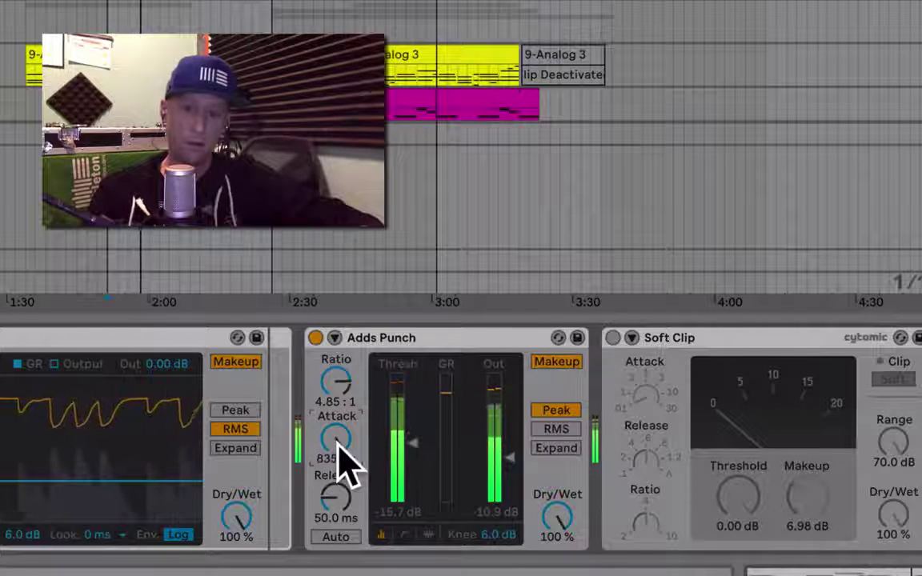
key("Down")
key("Down")
key("Down")
key("Down")
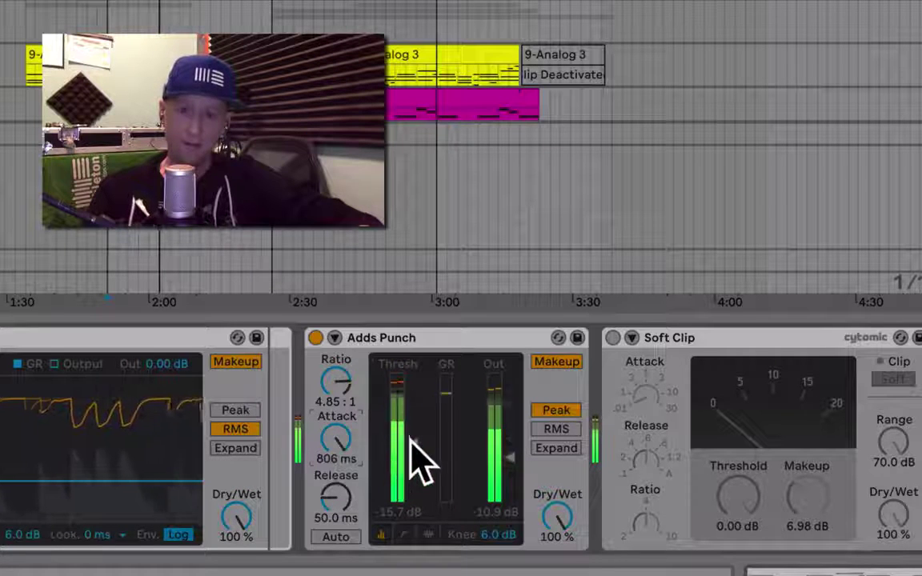
left_click_drag(409, 434, 409, 442)
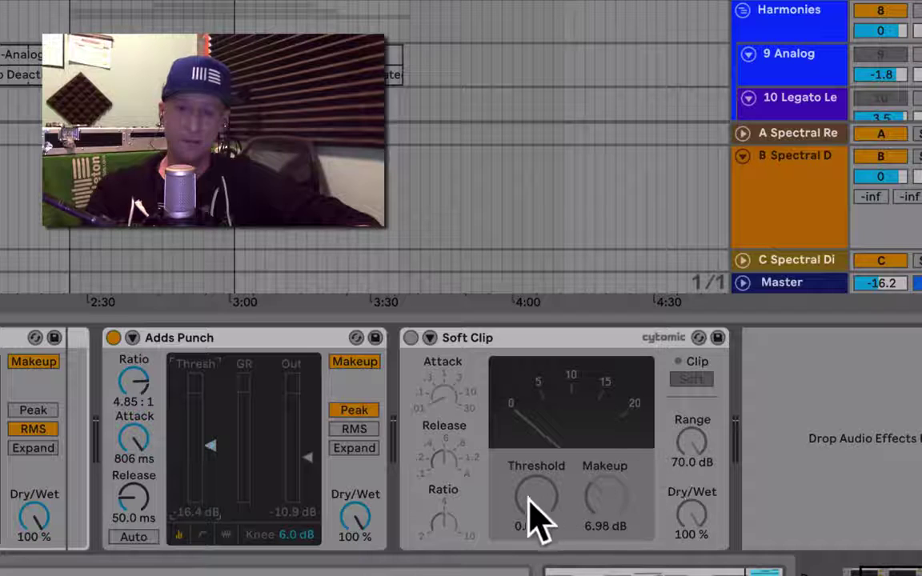
- Reset the Soft Clip compressor's makeup to 0.00 dB, activate it without soft clipping, and raise its attack to about .1
double_click(599, 488)
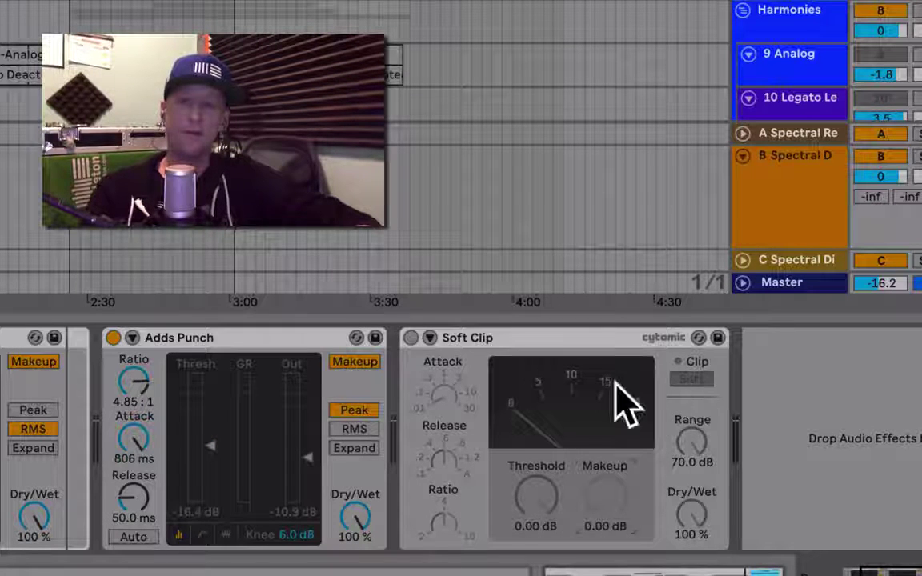
left_click(411, 338)
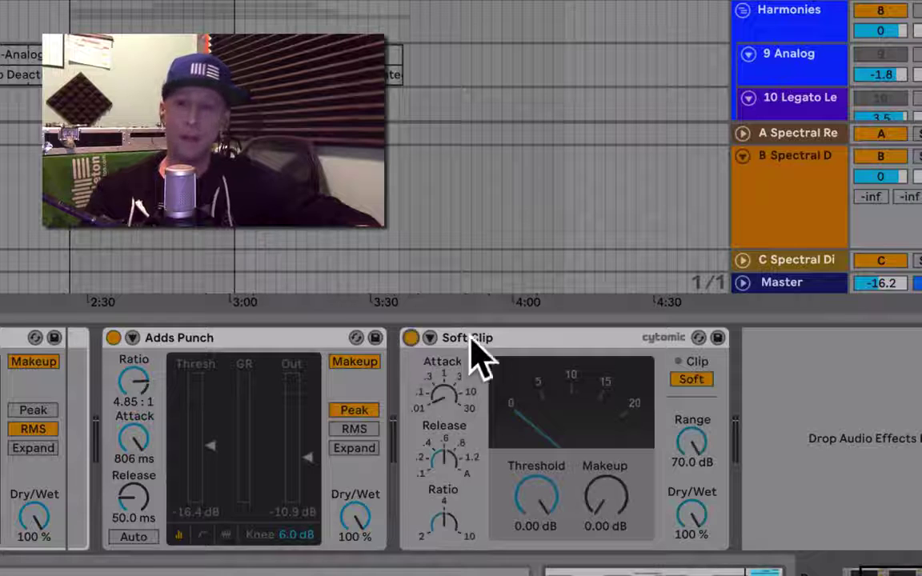
left_click(692, 384)
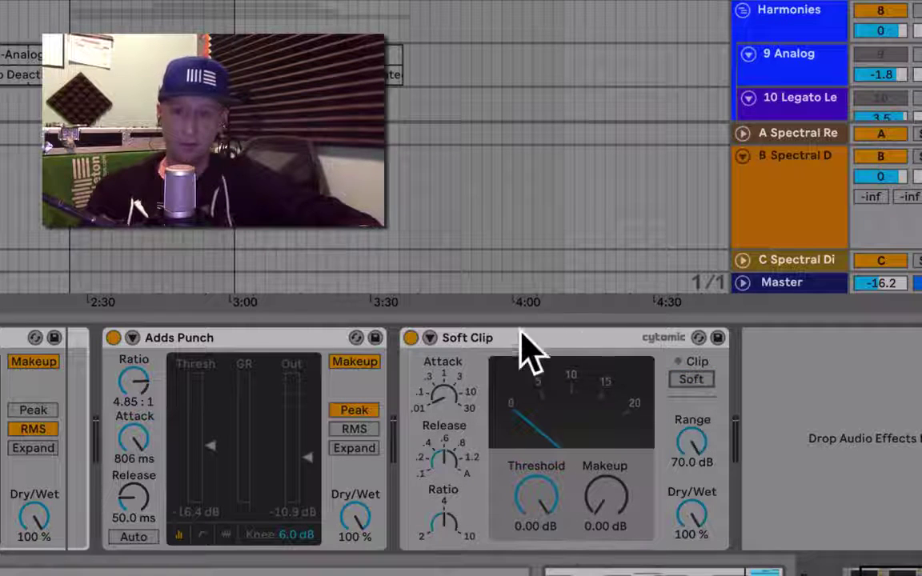
left_click_drag(446, 393, 445, 344)
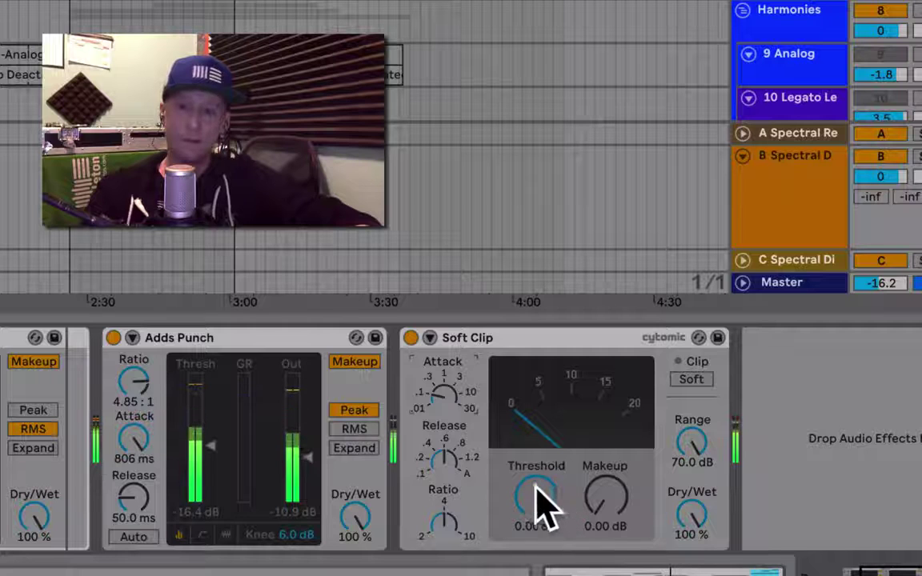
- Play the drums and set the Soft Clip compressor's threshold to -4.44 dB with a release of about .2
left_click_drag(540, 504, 541, 525)
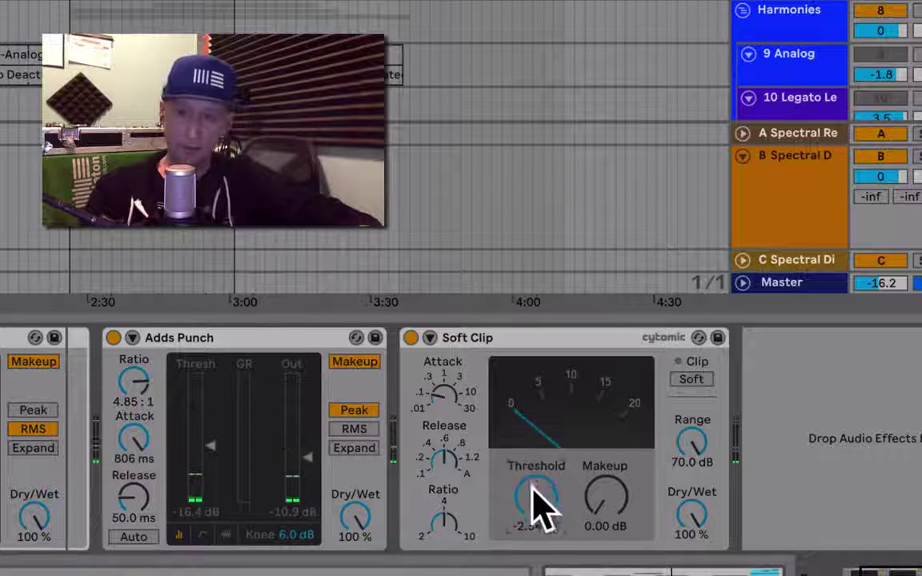
mouse_move(541, 504)
left_mouse_down()
mouse_move(541, 536)
mouse_move(541, 504)
left_mouse_up()
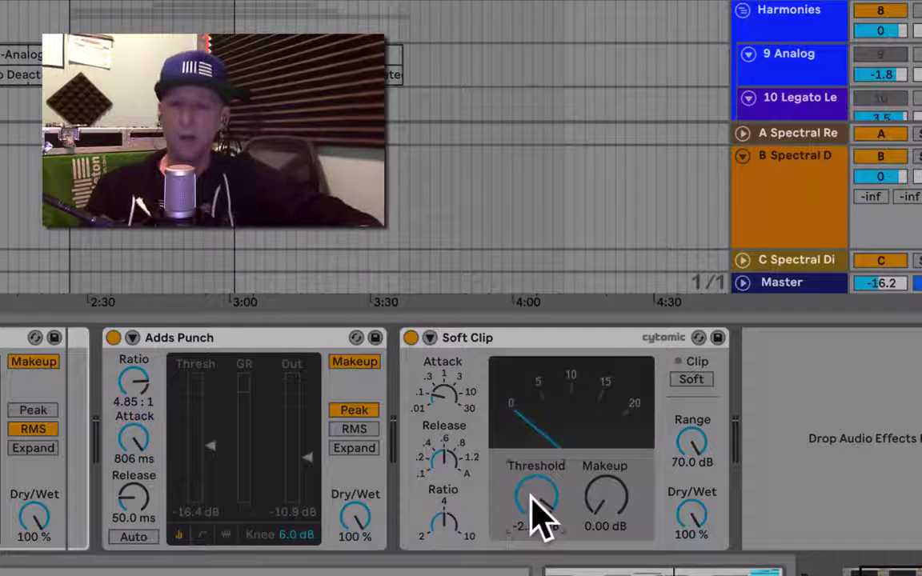
left_click_drag(536, 512, 536, 558)
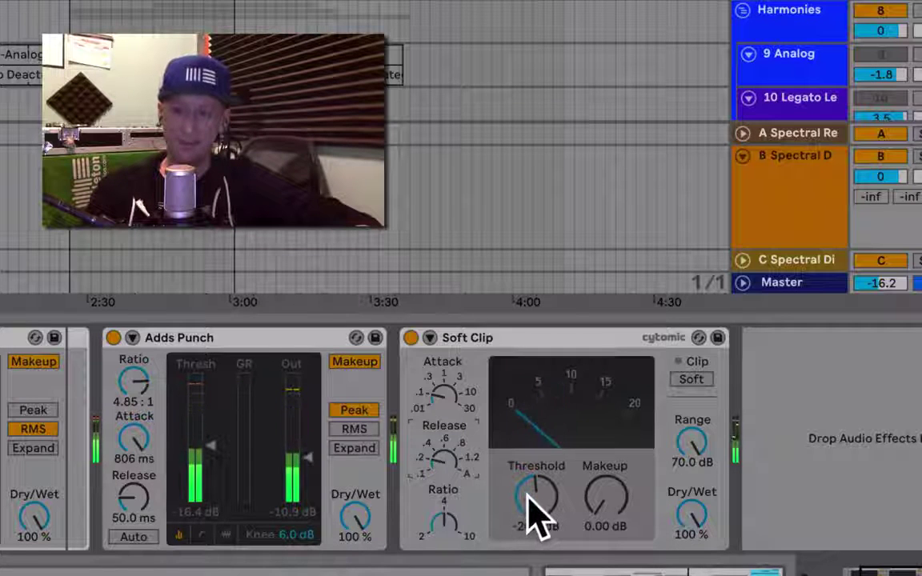
left_click_drag(528, 496, 528, 453)
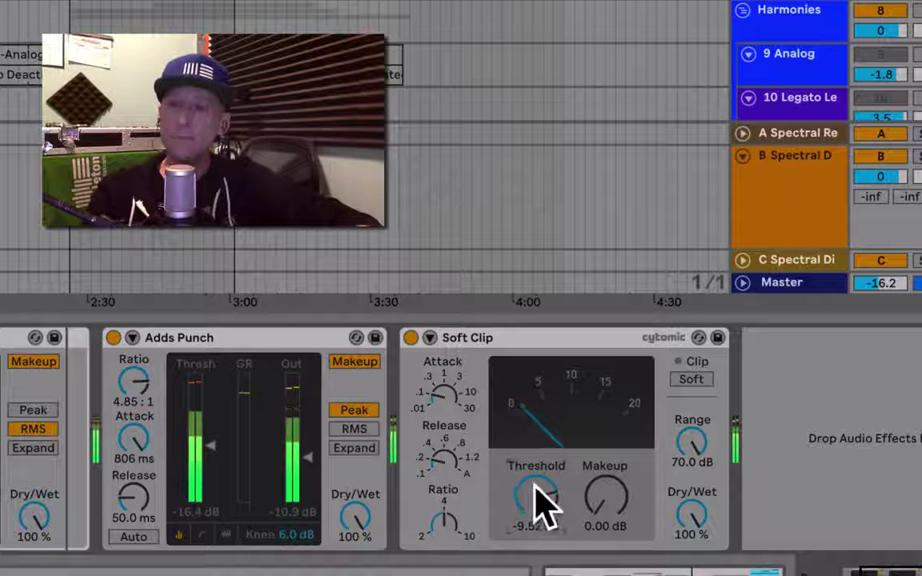
left_click_drag(544, 502, 544, 480)
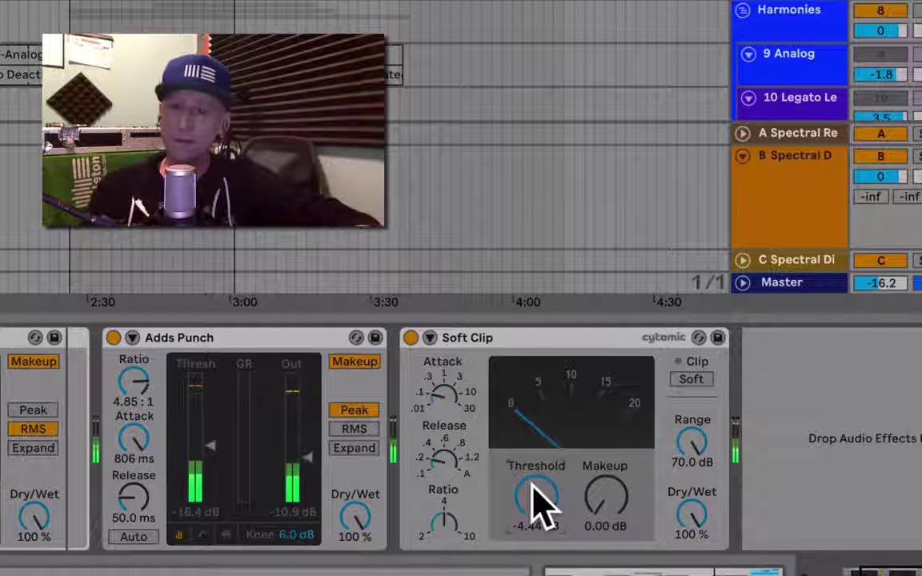
- Enable soft clipping on the Soft Clip compressor and raise its makeup gain to 17.8 dB while listening
left_click(693, 381)
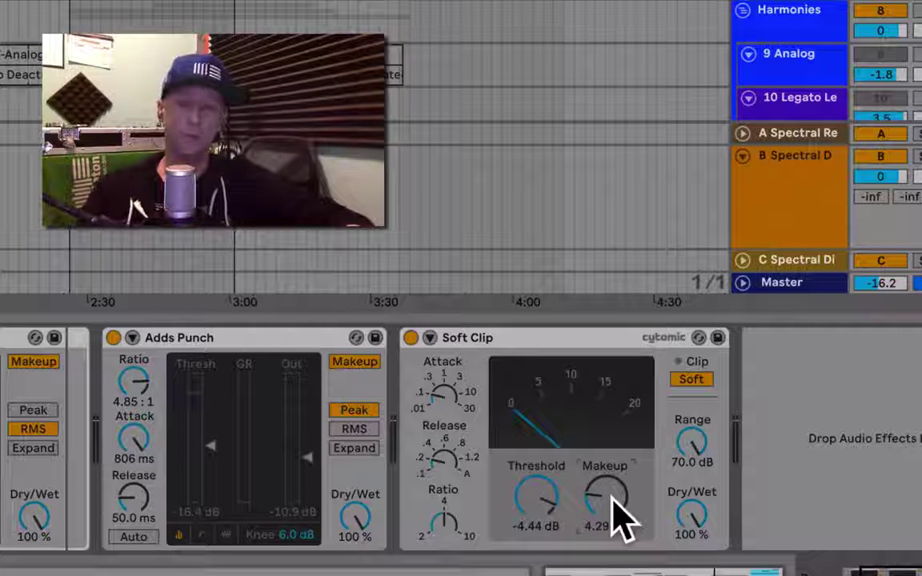
mouse_move(616, 512)
left_mouse_down()
mouse_move(616, 536)
mouse_move(616, 500)
left_mouse_up()
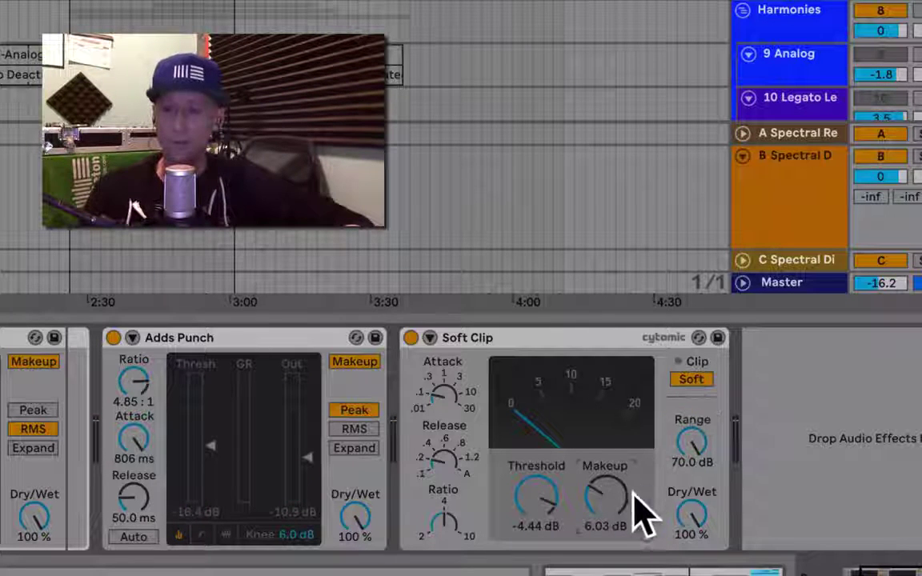
left_click_drag(606, 496, 606, 425)
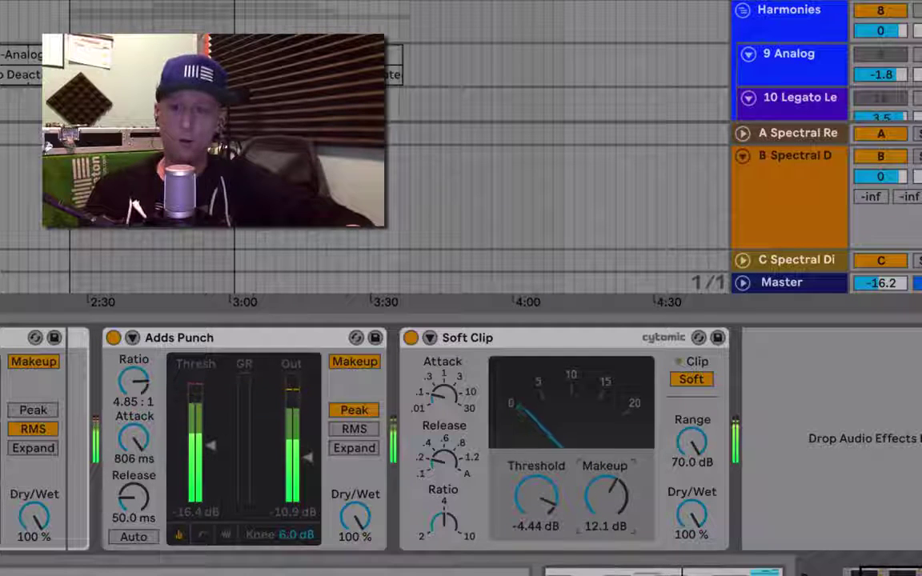
left_click_drag(606, 516, 606, 528)
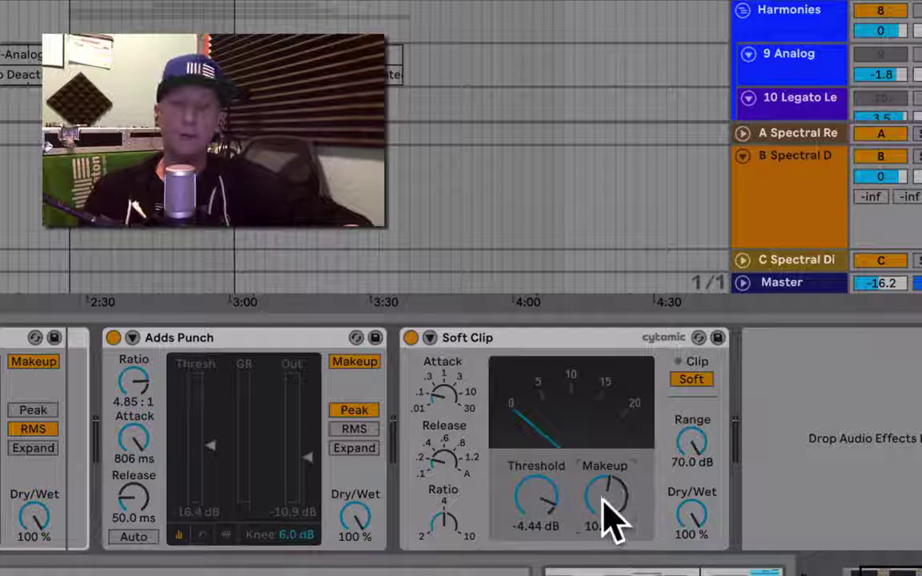
mouse_move(605, 501)
left_mouse_down()
mouse_move(605, 466)
mouse_move(605, 503)
left_mouse_up()
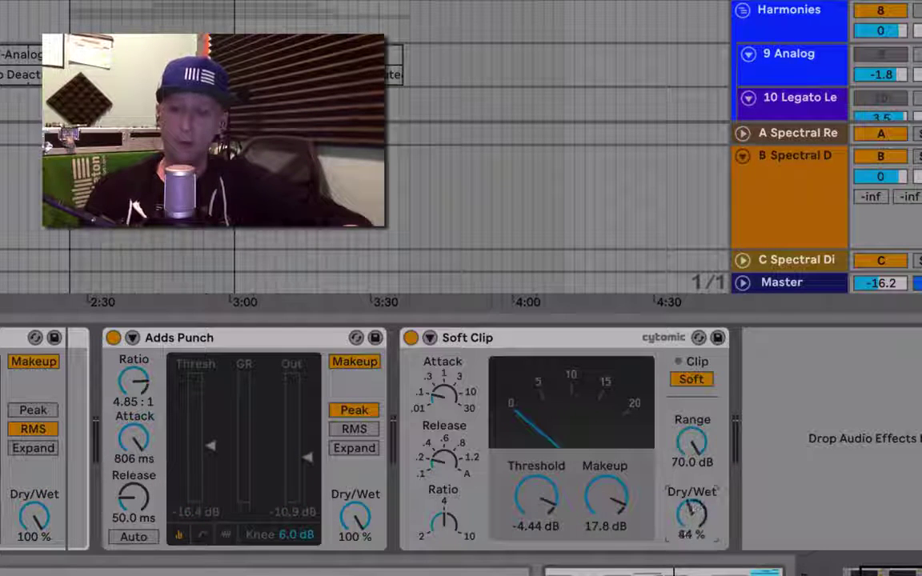
- Audition Soft Clip's dry/wet mix down to 2.4 %, return it to 100 %, and lower its makeup gain to 8.57 dB
left_click_drag(691, 511, 691, 517)
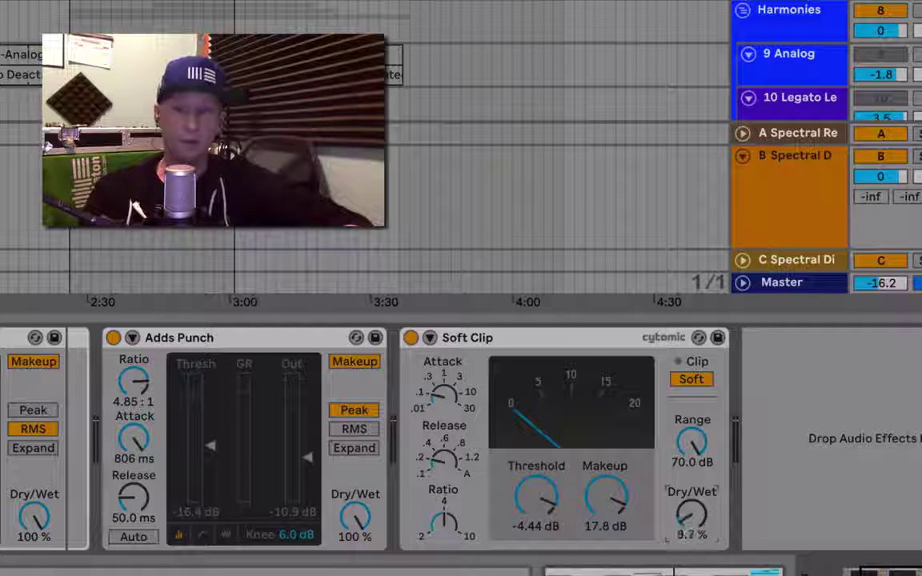
mouse_move(691, 517)
left_mouse_down()
mouse_move(691, 507)
mouse_move(691, 525)
left_mouse_up()
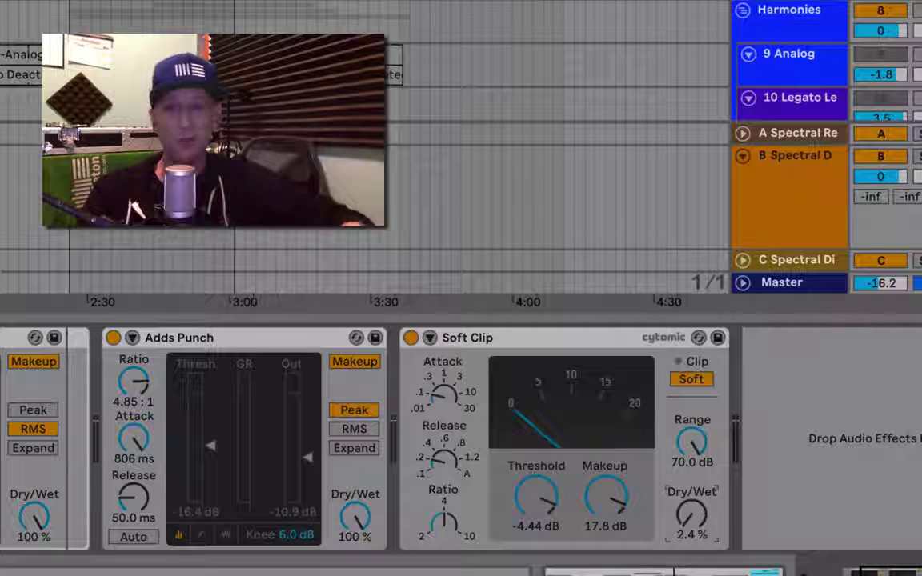
mouse_move(691, 515)
left_mouse_down()
mouse_move(691, 500)
mouse_move(691, 508)
left_mouse_up()
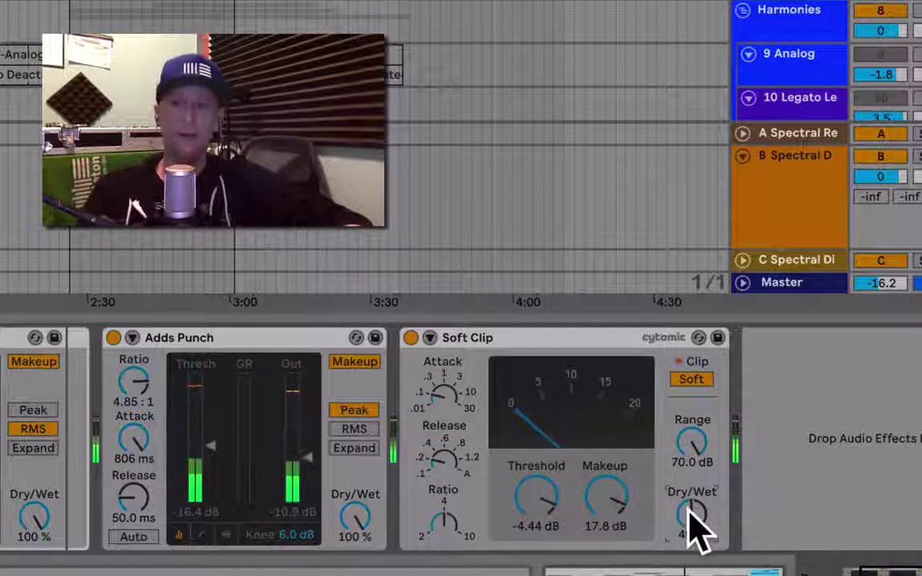
left_click_drag(689, 516, 690, 480)
mouse_move(608, 502)
left_mouse_down()
mouse_move(608, 544)
mouse_move(606, 499)
left_mouse_up()
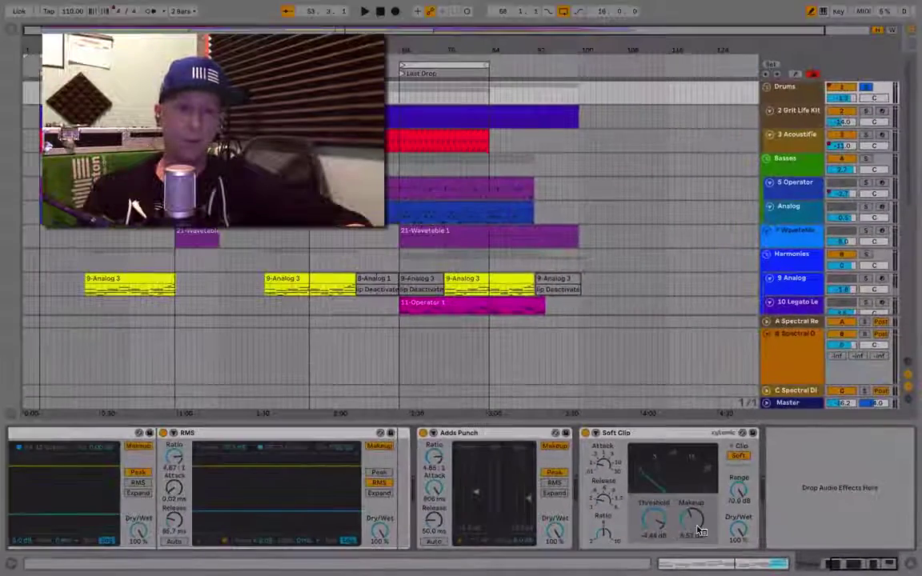
- Play the full mix from the Last Drop and bypass Soft Clip, Adds Punch, RMS and Peaking one after another
scroll(516, 502, "left", 3)
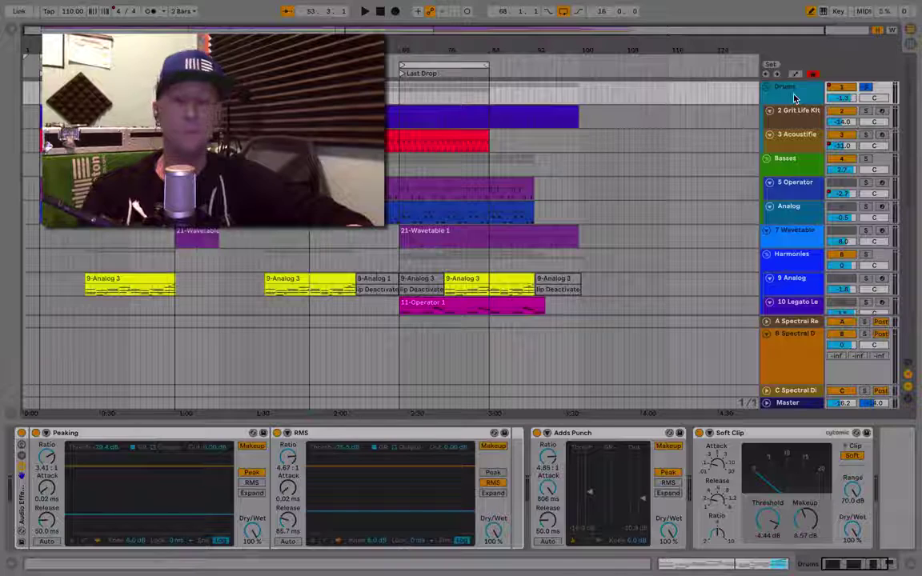
left_click(400, 121)
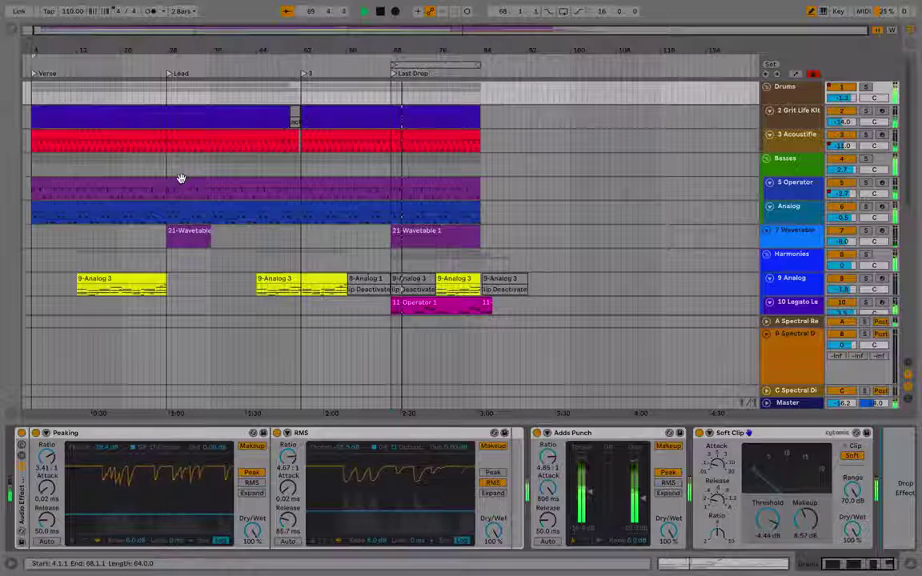
left_click(736, 436)
key("0")
key("Left")
key("0")
key("Left")
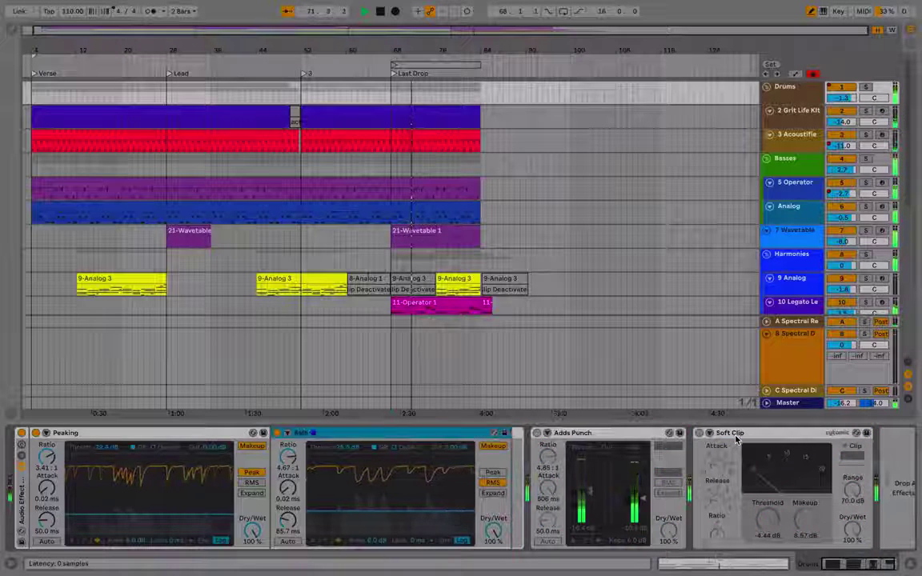
key("0")
key("Left")
key("0")
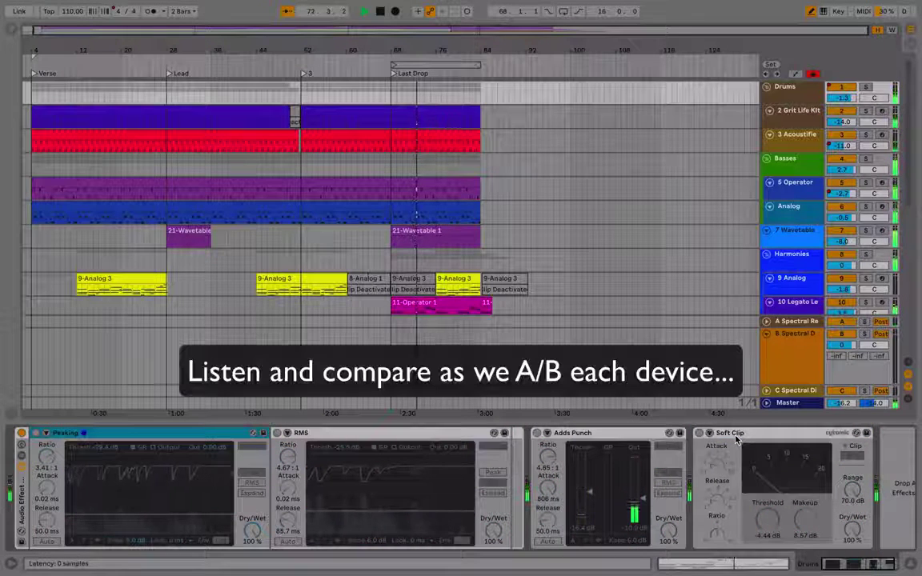
- Reactivate Peaking, RMS, Adds Punch and Soft Clip one at a time to compare each device's effect
key("0")
key("Right")
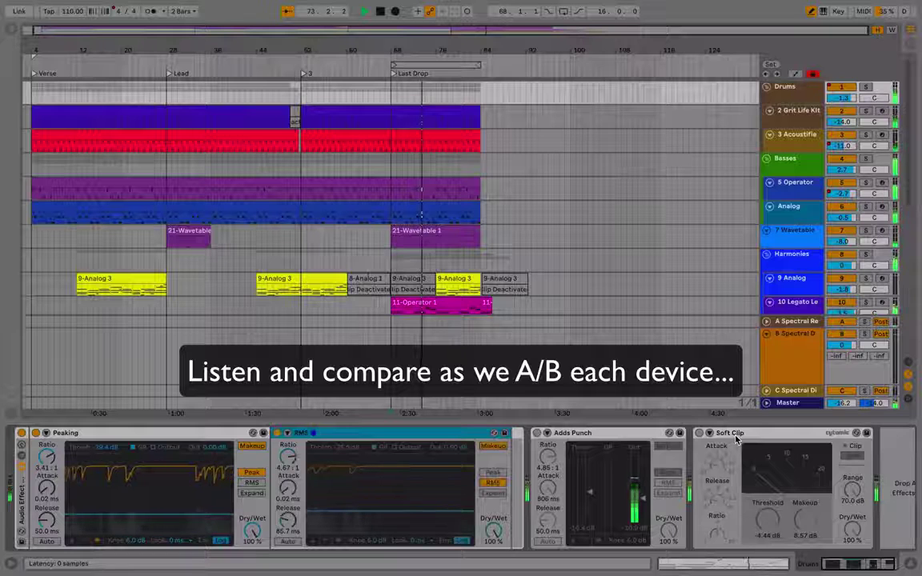
key("0")
key("Right")
key("0")
key("Right")
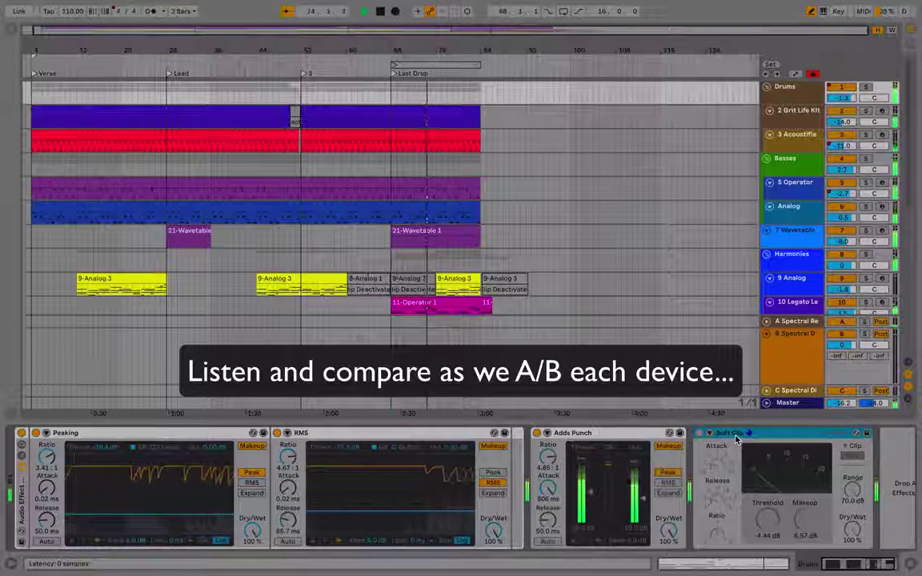
key("0")
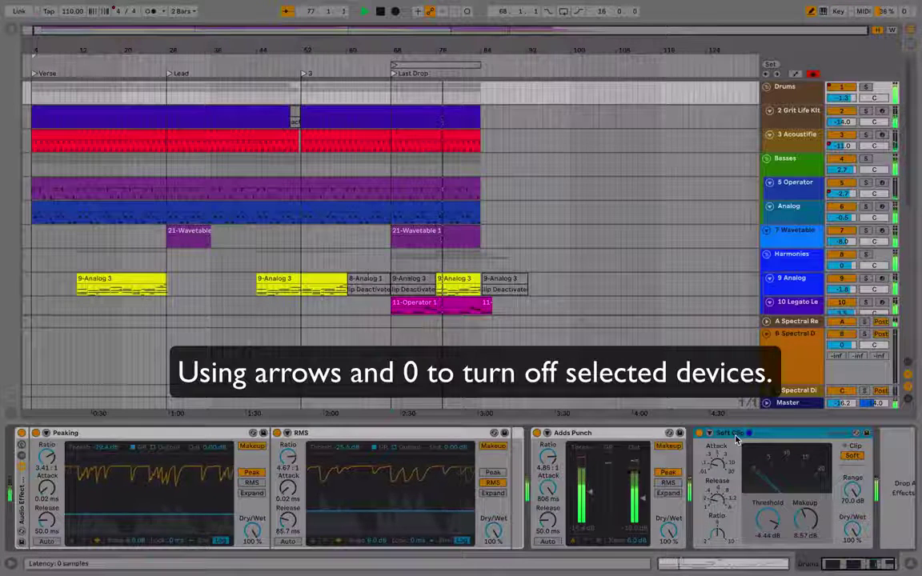
- Select all four compressors together and switch them off and on again to compare the complete chain
key("shift+Left")
key("shift+Left")
key("shift+Left")
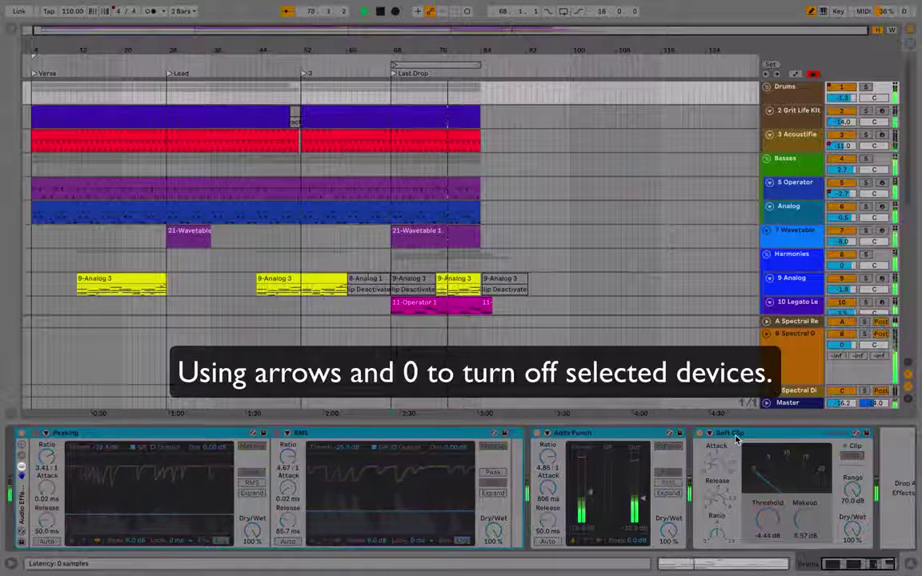
key("0")
key("0")
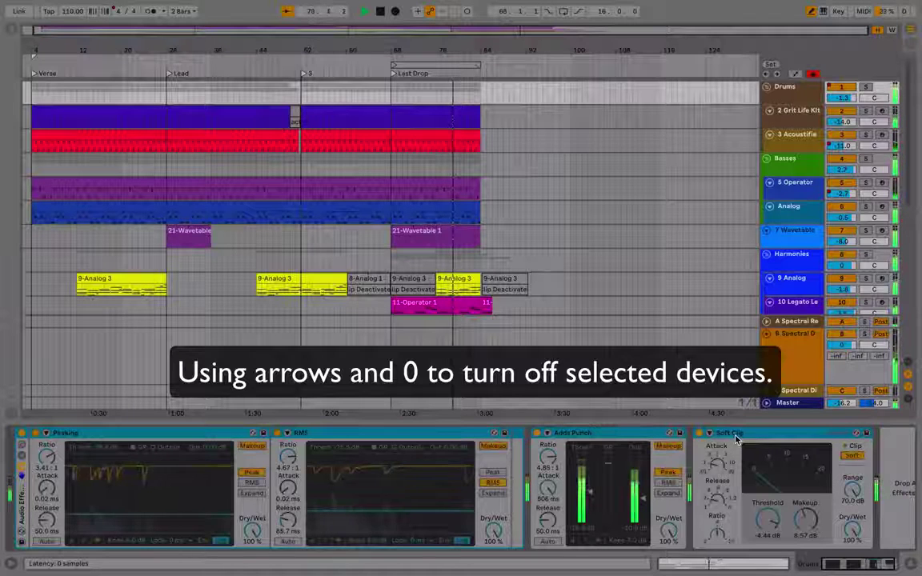